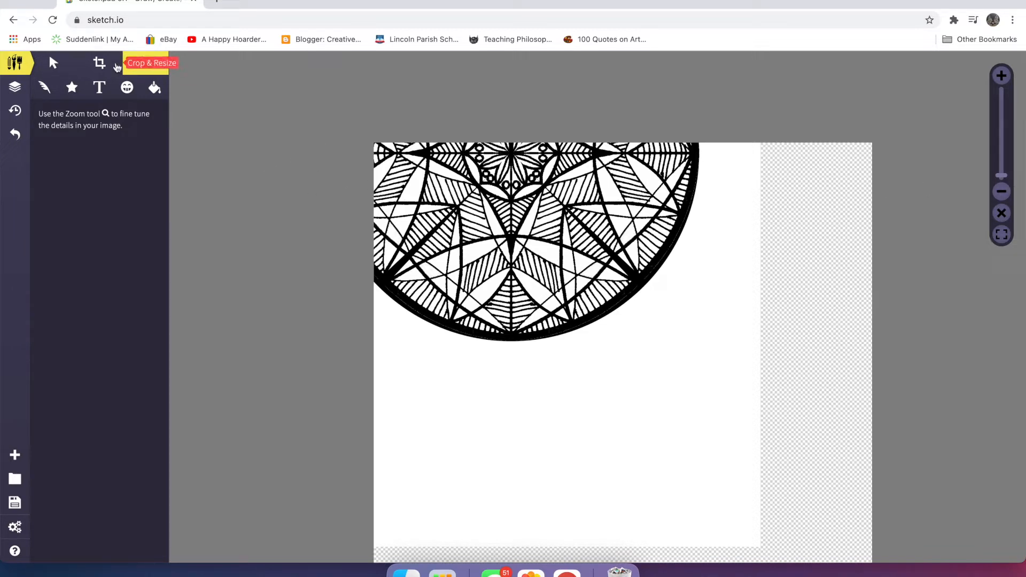
Step: Move the mandala image so the whole circle sits on the white page
left_click(52, 63)
left_click_drag(526, 182, 599, 382)
mouse_move(426, 167)
left_mouse_down()
mouse_move(332, 128)
mouse_move(465, 203)
left_mouse_up()
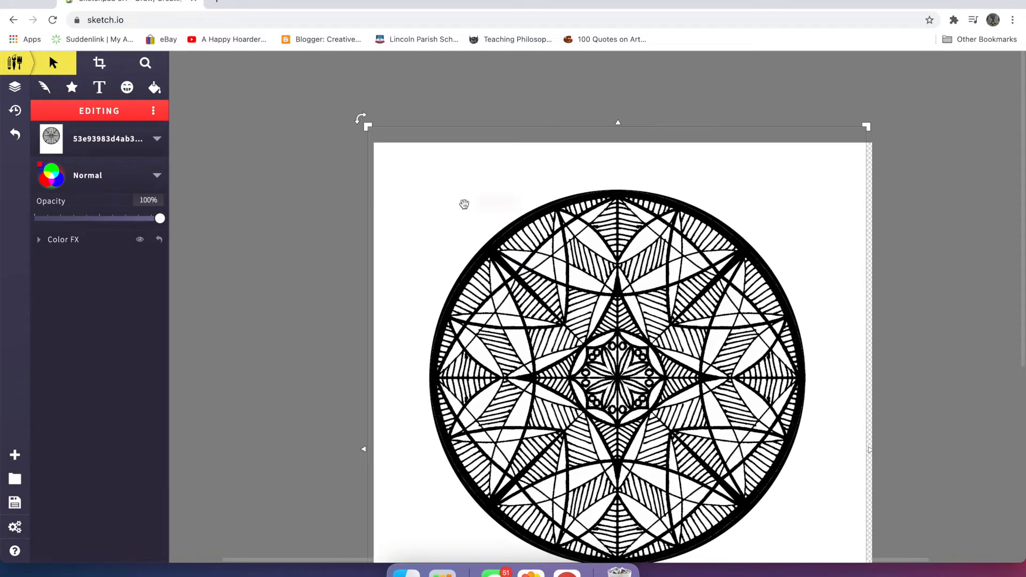
left_click(145, 63)
Step: Choose the Pixel Fill tool and set its blend mode to Multiply
left_click(45, 87)
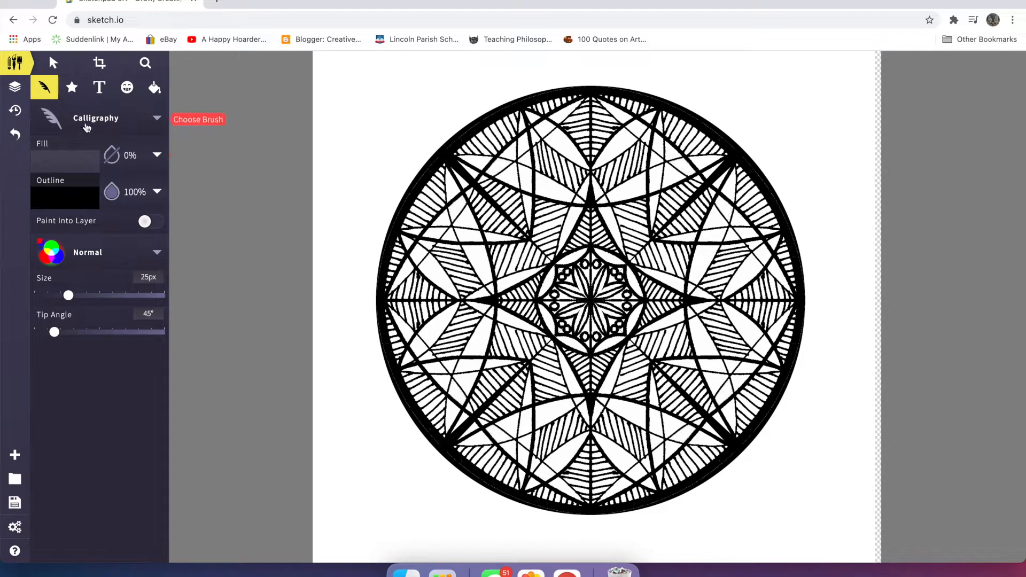
left_click(158, 119)
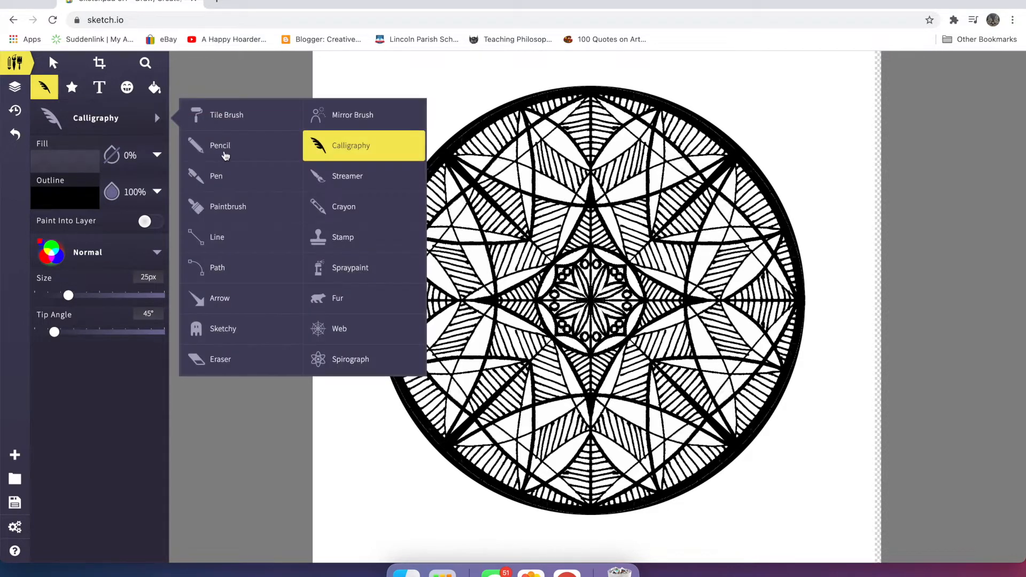
left_click(157, 91)
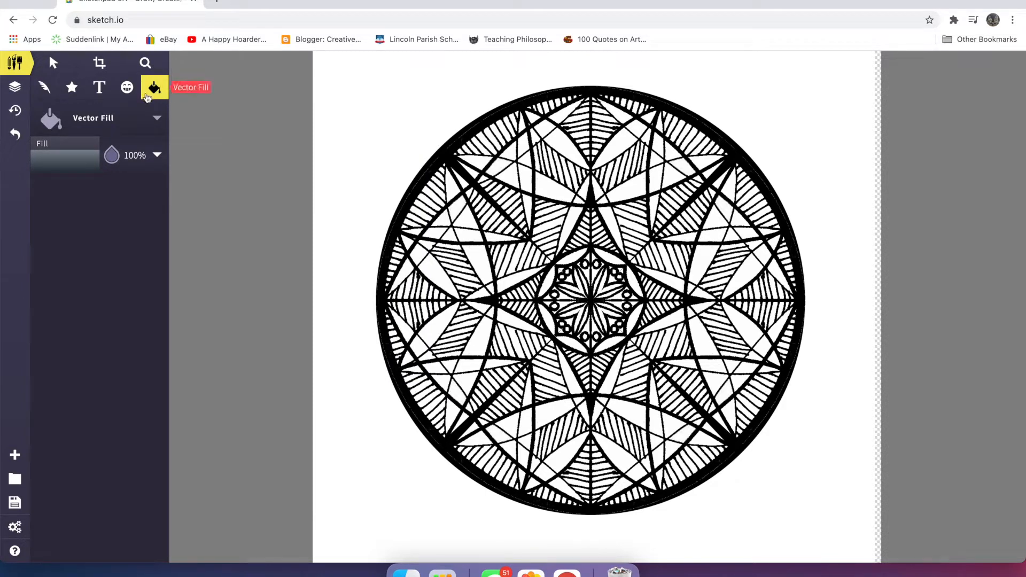
left_click(100, 122)
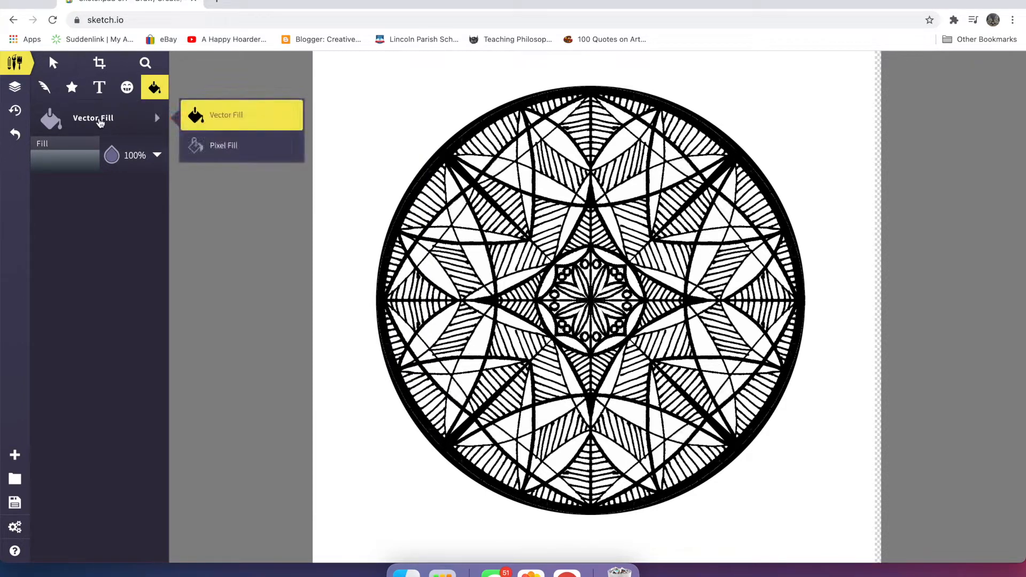
left_click(226, 146)
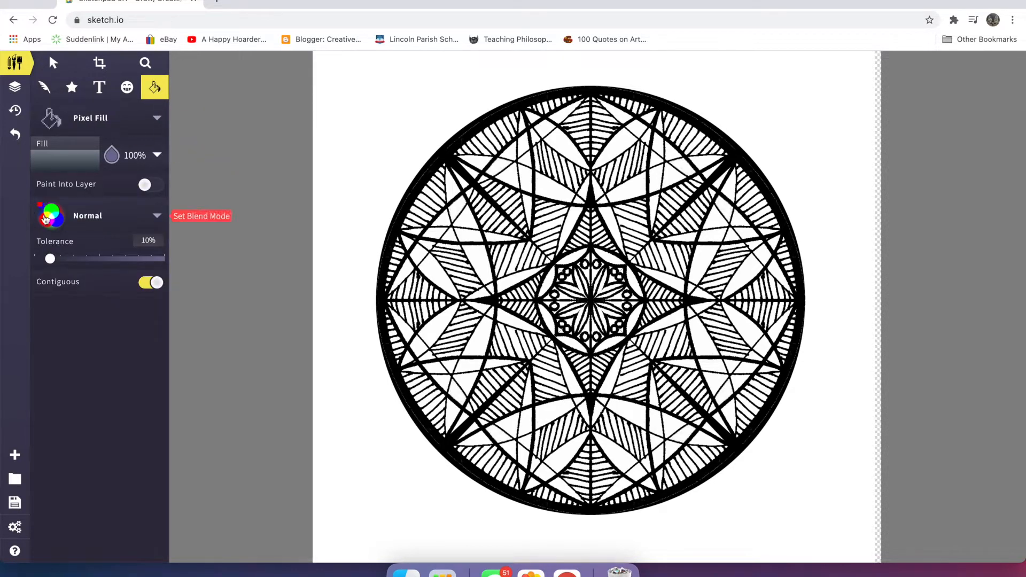
left_click(45, 220)
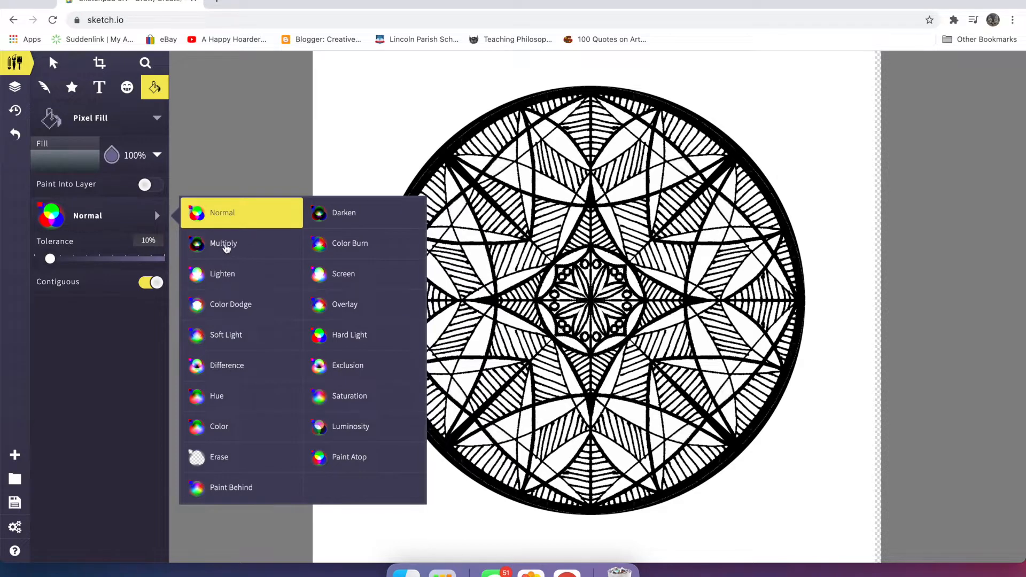
left_click(225, 244)
Step: Set the Pixel Fill to solid red ff1b1b with a tolerance of 1%
left_click(71, 159)
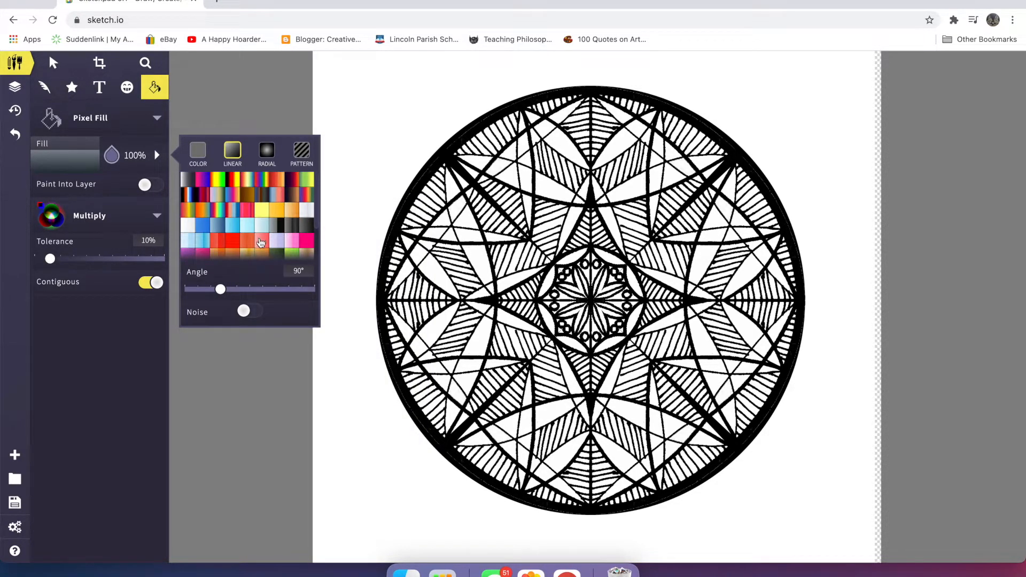
left_click(199, 153)
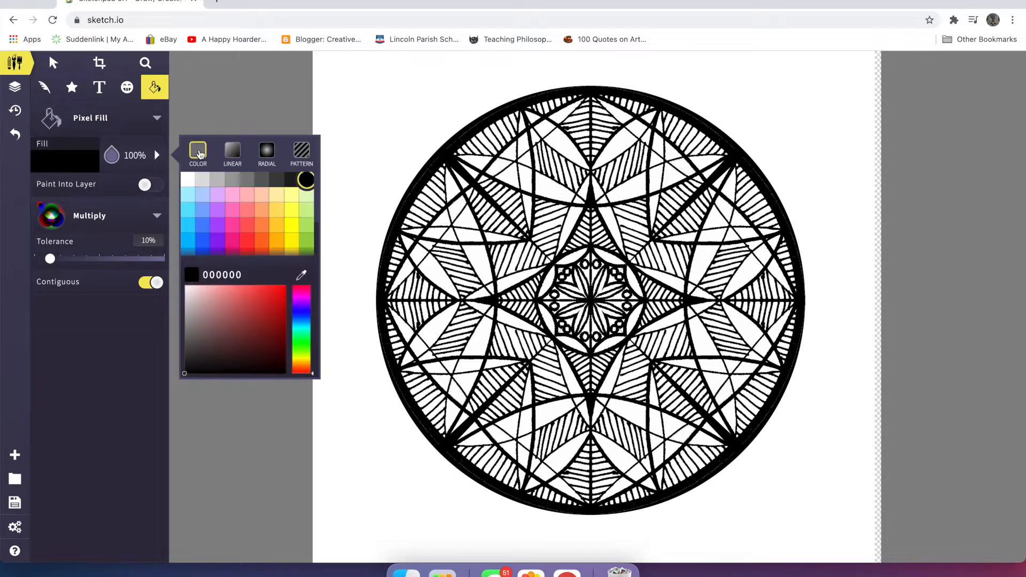
scroll(242, 226, "down", 3)
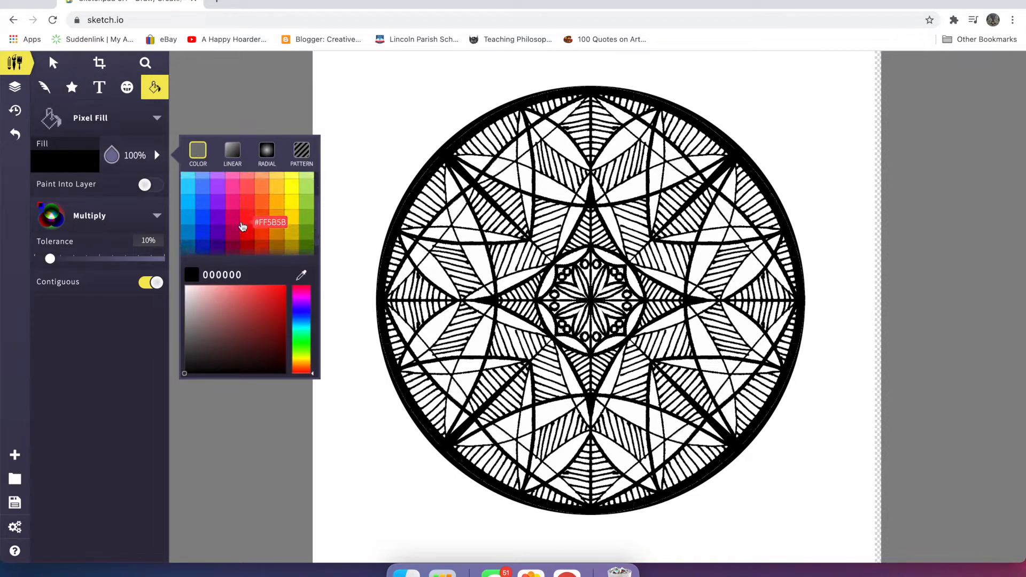
left_click(247, 211)
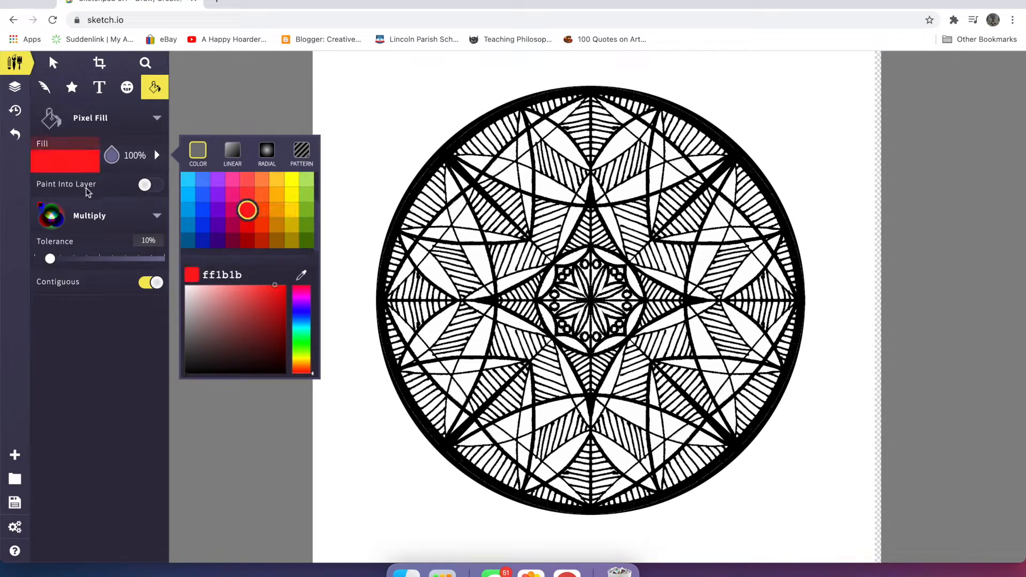
mouse_move(51, 260)
left_mouse_down()
mouse_move(98, 260)
mouse_move(39, 260)
left_mouse_up()
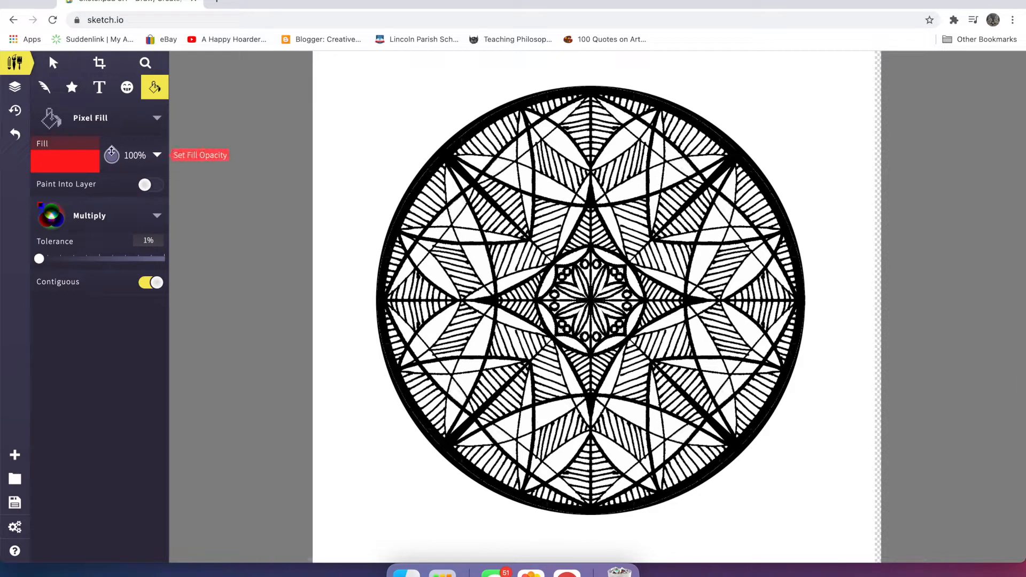
left_click(63, 119)
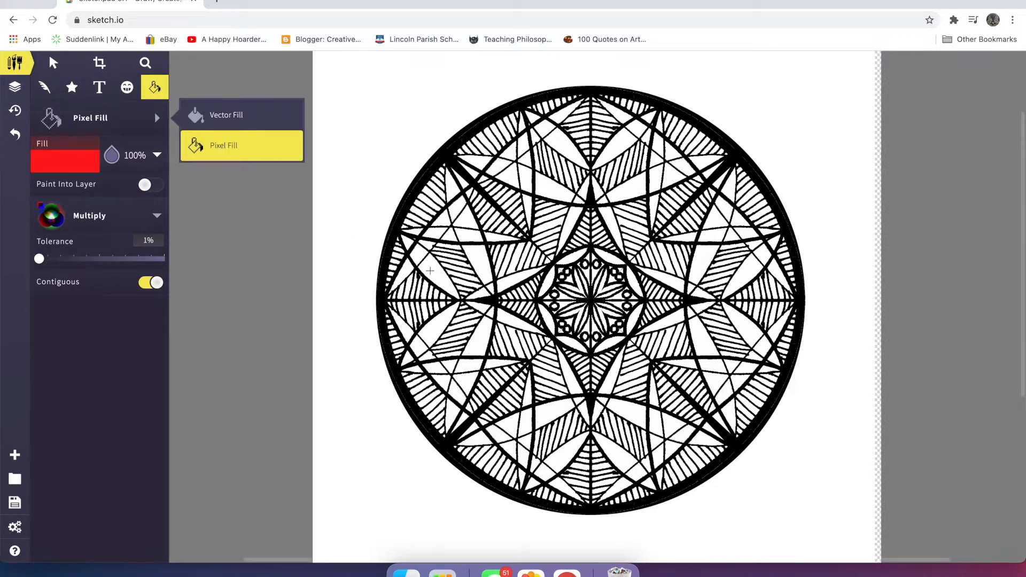
Step: Fill all the narrow pointed petals of the mandala's outer star with red, including their small segments
left_click(430, 271)
left_click(418, 256)
left_click(433, 235)
left_click(525, 171)
left_click(556, 137)
left_click(623, 142)
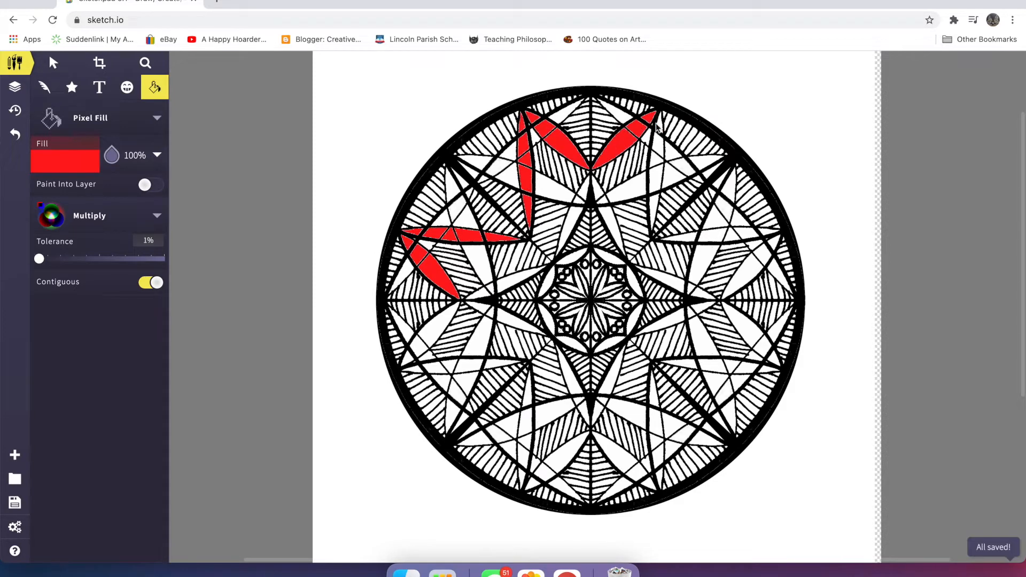
left_click(657, 142)
left_click(719, 235)
left_click(754, 265)
left_click(748, 331)
left_click(719, 366)
left_click(656, 422)
left_click(623, 459)
left_click(550, 465)
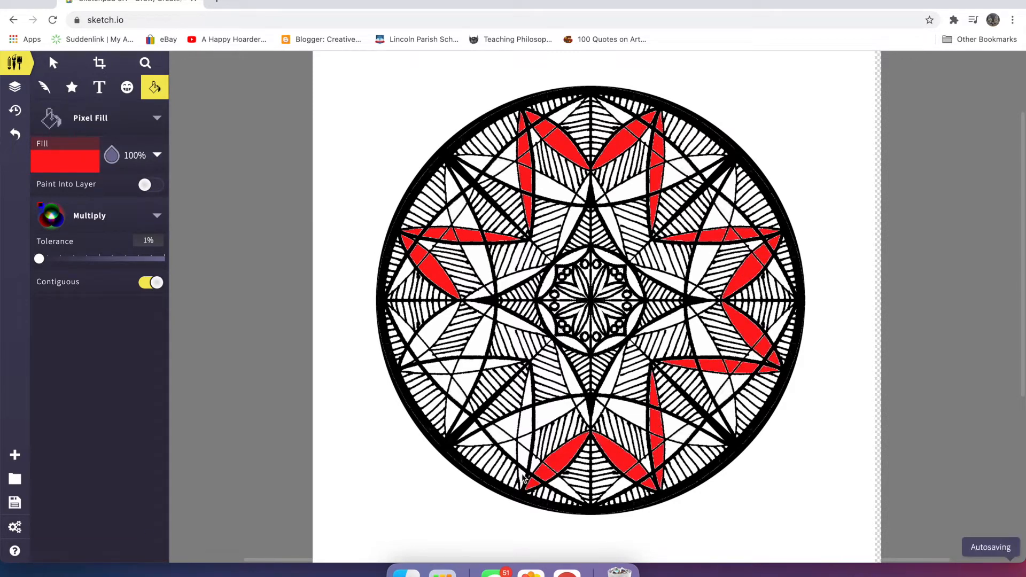
left_click(523, 473)
left_click(525, 447)
left_click(525, 417)
left_click(466, 367)
left_click(437, 366)
left_click(441, 323)
Step: Set the fill to blue 0036e9 at 50% opacity and tint two red petal segments at the mandala's upper left
left_click(65, 160)
left_click(213, 230)
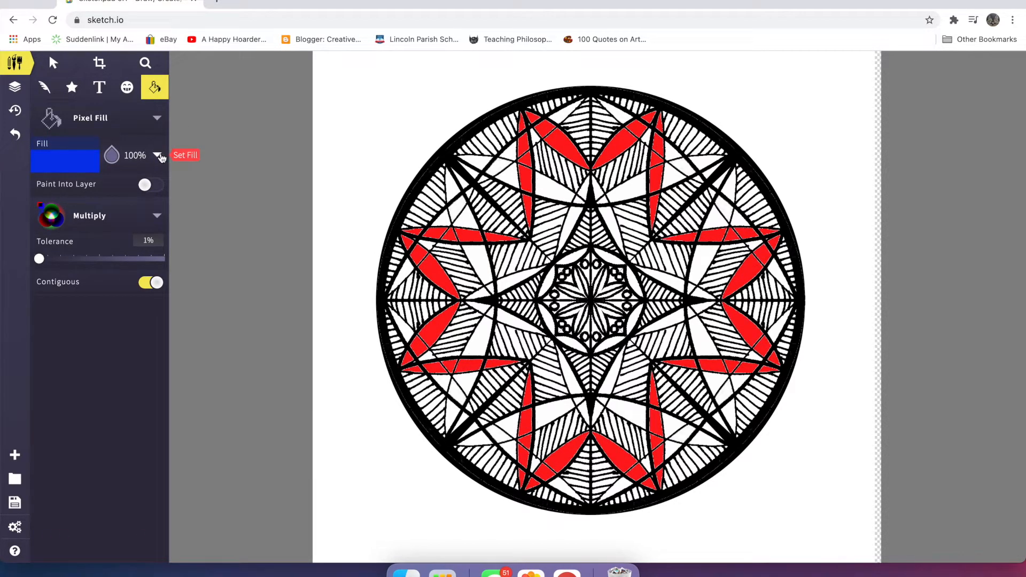
left_click(159, 156)
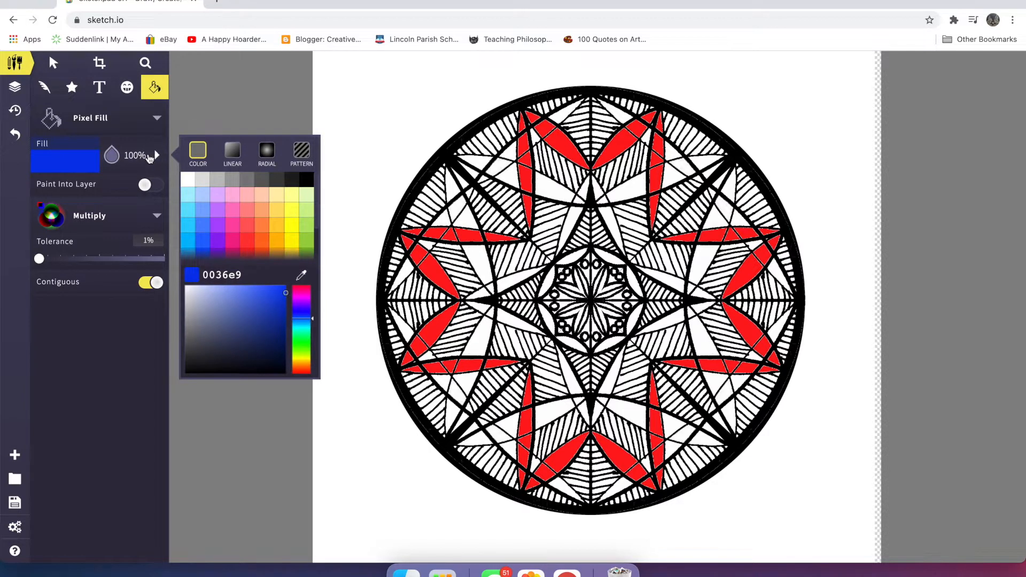
left_click(149, 158)
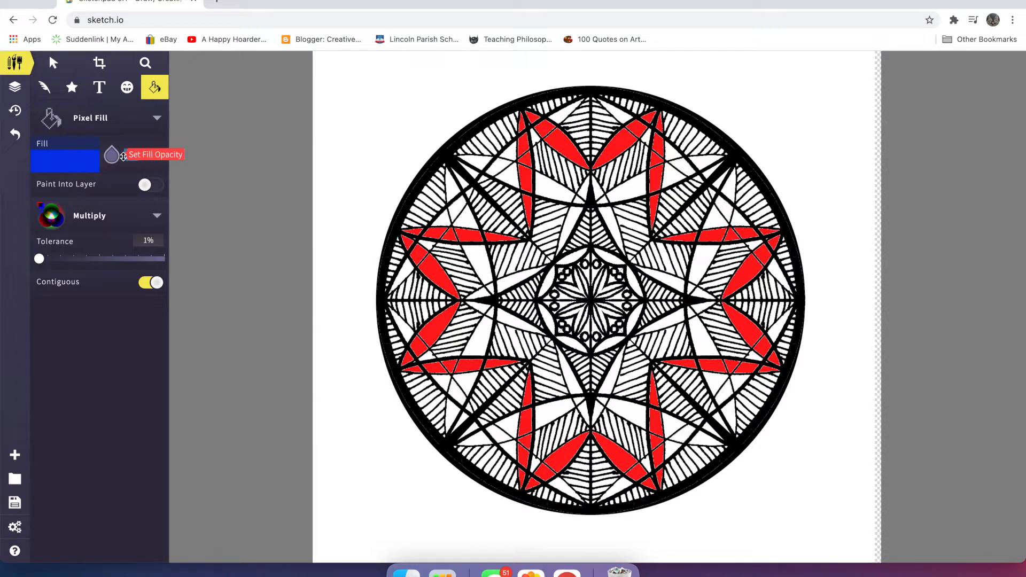
left_click(123, 156)
type("50")
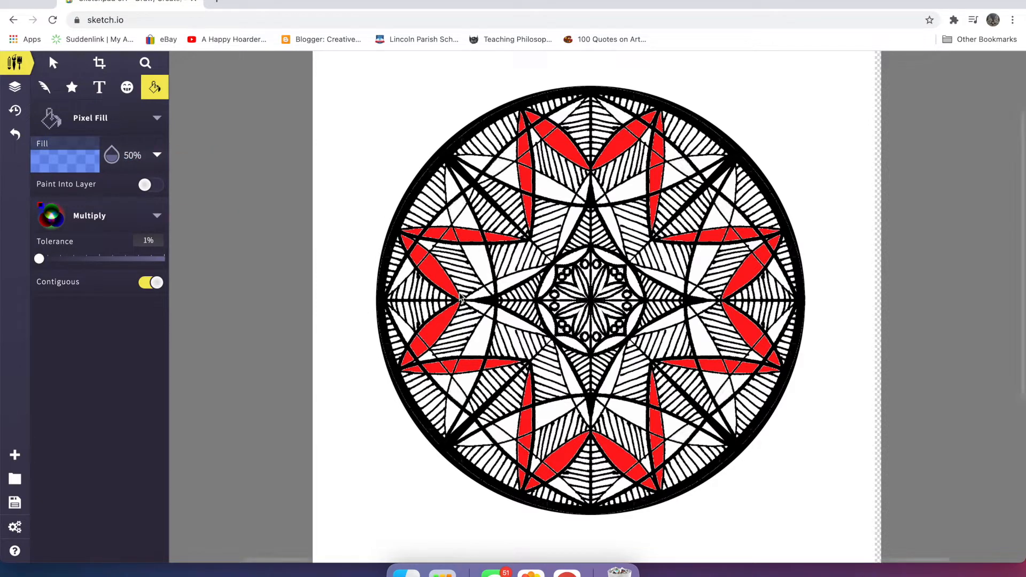
left_click(422, 258)
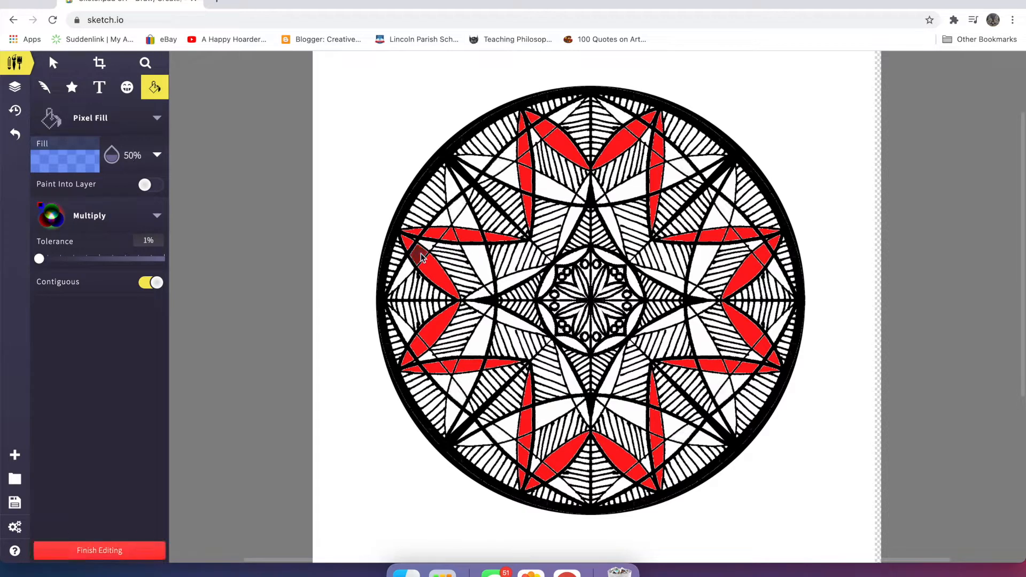
left_click(437, 236)
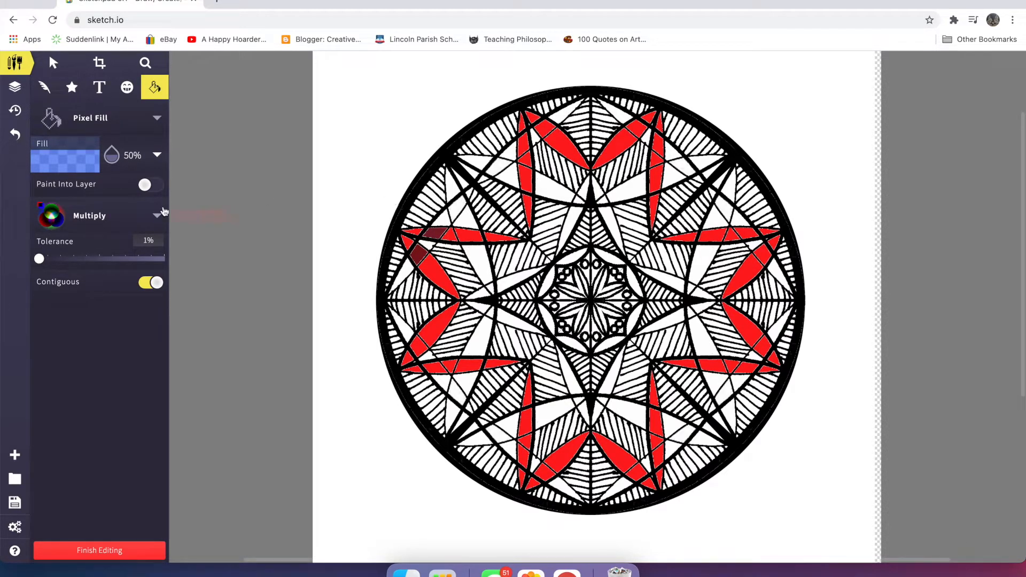
Step: Set the fill opacity to 25% and tint two red segments of the petals near the mandala's top
double_click(136, 155)
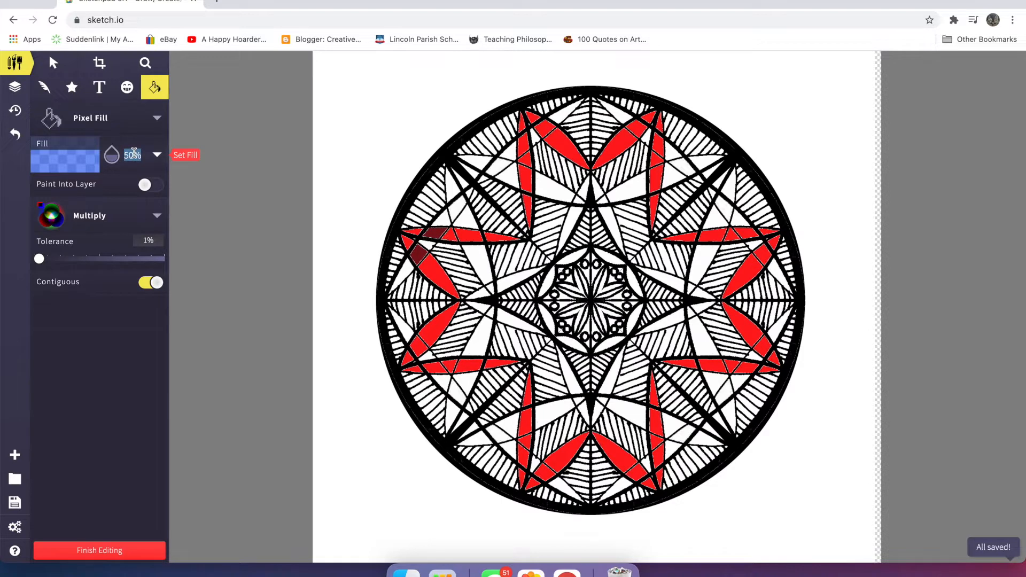
type("25")
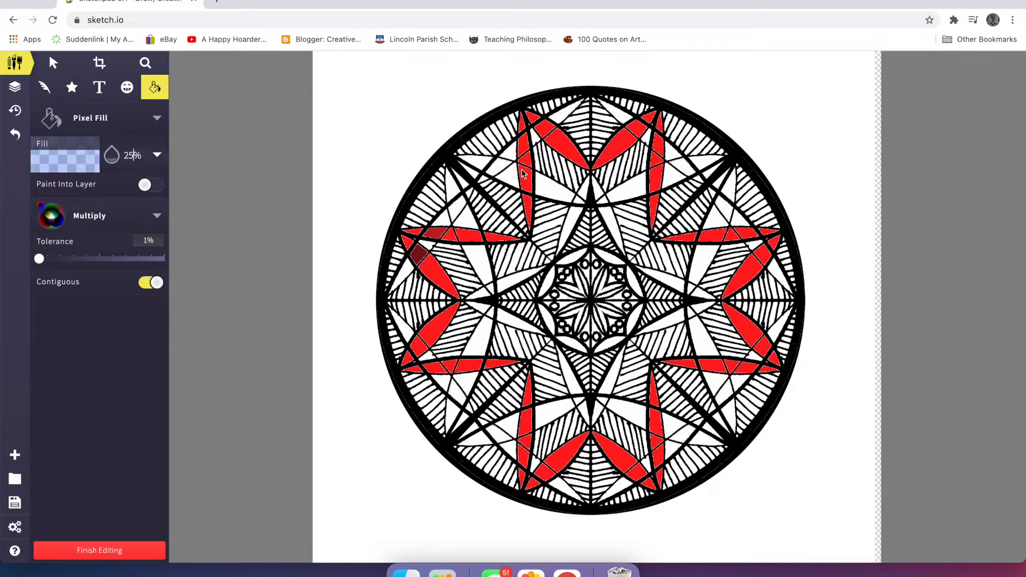
left_click(528, 149)
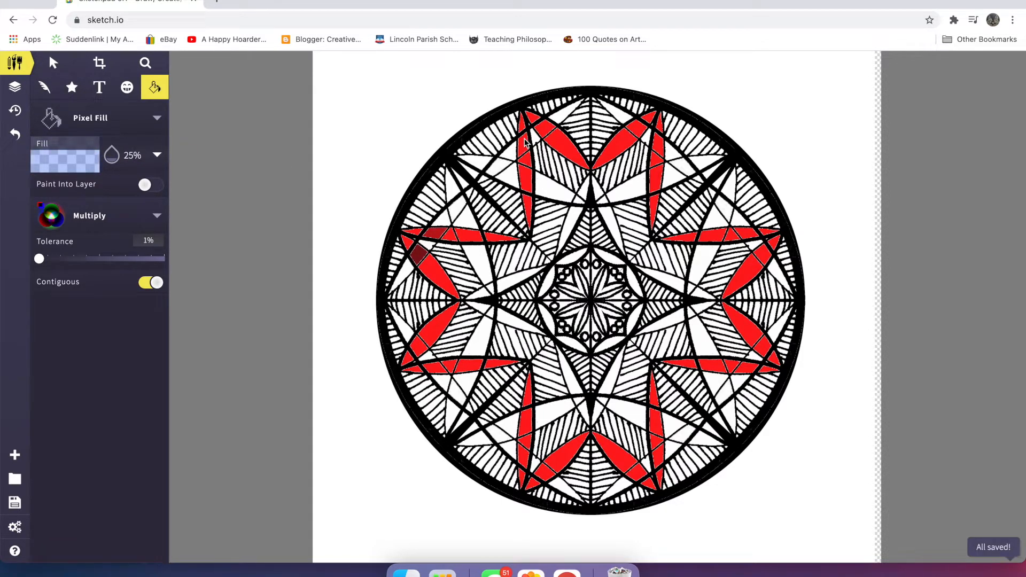
left_click(525, 142)
left_click(546, 132)
left_click(542, 133)
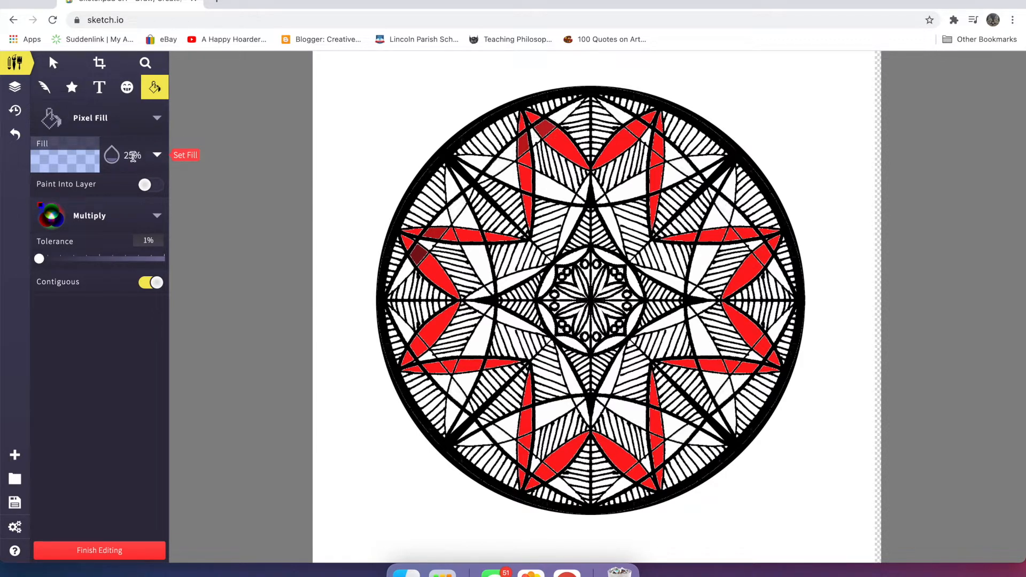
Step: Set the fill opacity to 75% and undo all the blue test tints on the red petals
double_click(125, 155)
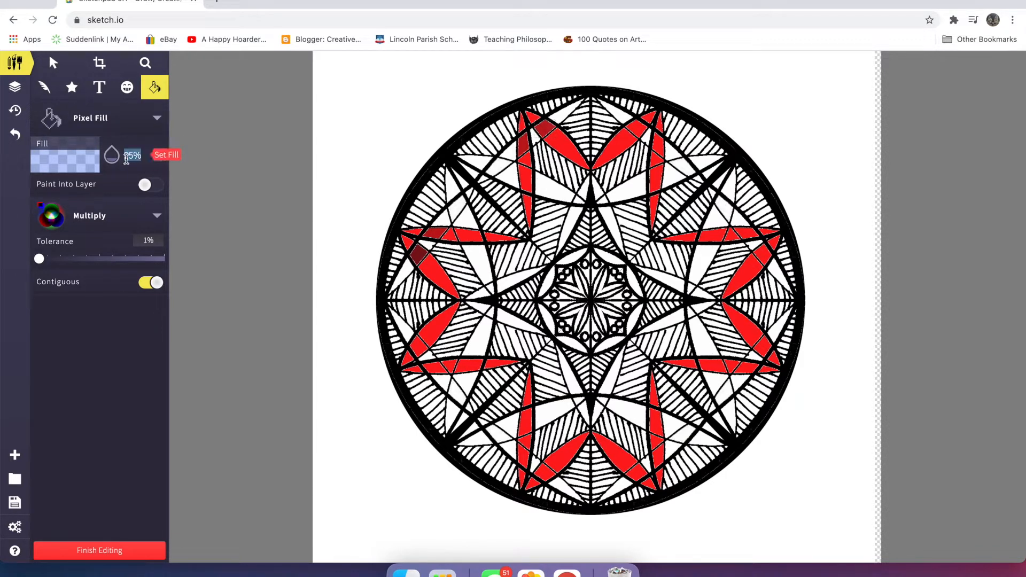
type("75")
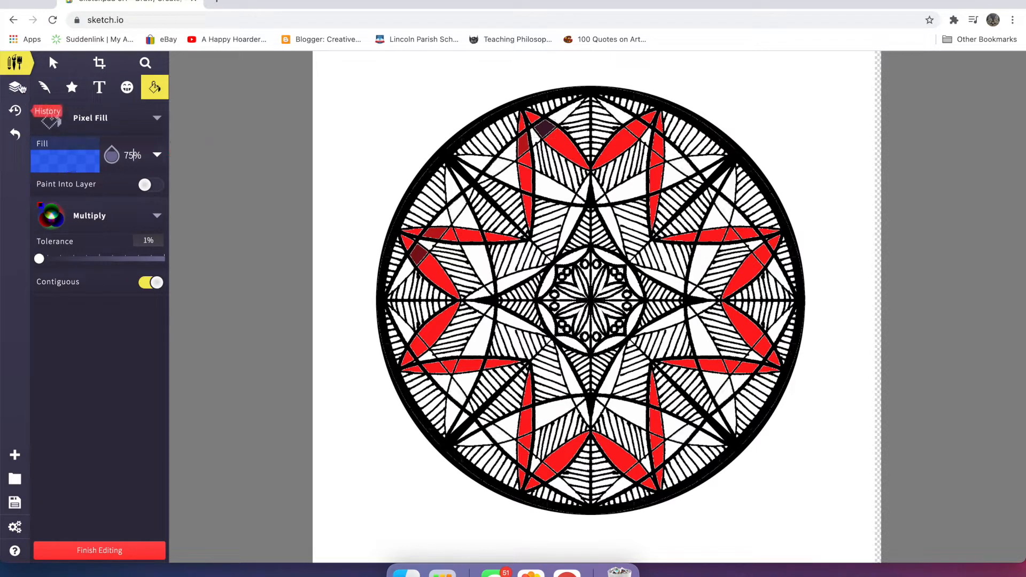
left_click(14, 135)
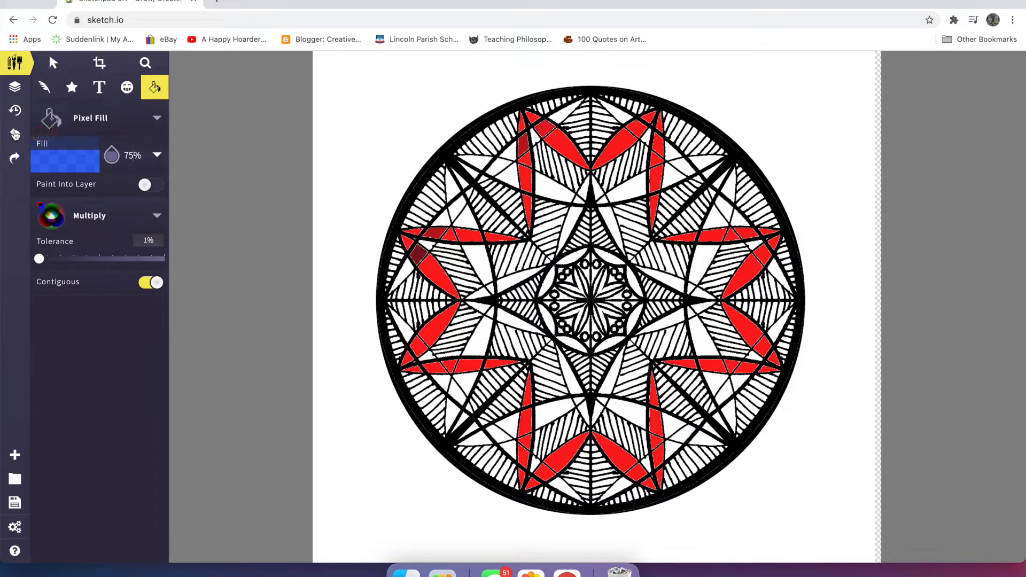
left_click(15, 134)
left_click(15, 135)
left_click(15, 135)
left_click(15, 135)
left_click(15, 135)
left_click(15, 135)
Step: Tint the crossing segments of the red petals all around the mandala with 75% blue, plus one white triangle at its left edge
left_click(419, 256)
left_click(435, 234)
left_click(525, 144)
left_click(547, 129)
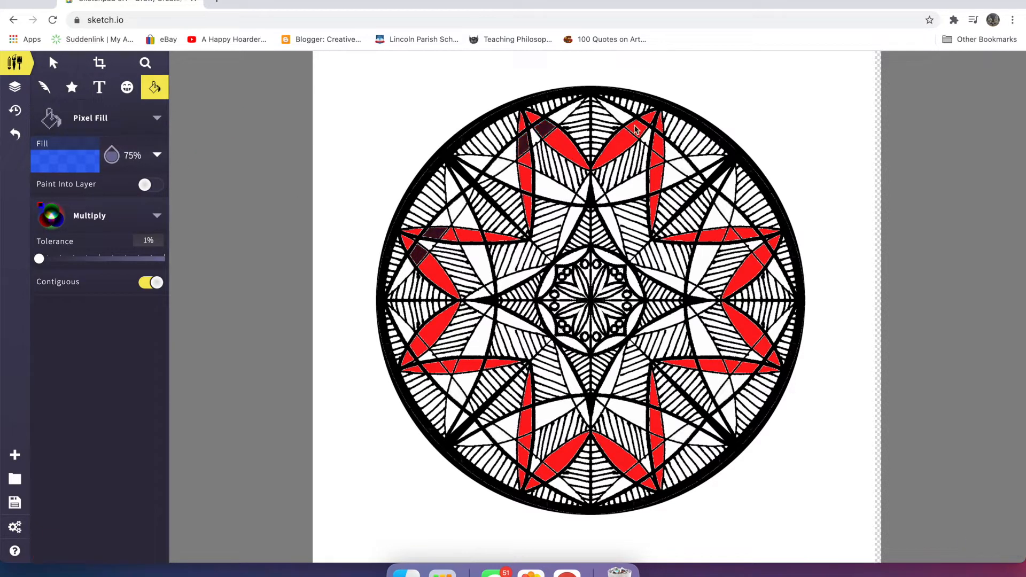
left_click(637, 128)
left_click(763, 254)
left_click(762, 347)
left_click(746, 371)
left_click(658, 456)
left_click(544, 473)
left_click(436, 369)
left_click(419, 345)
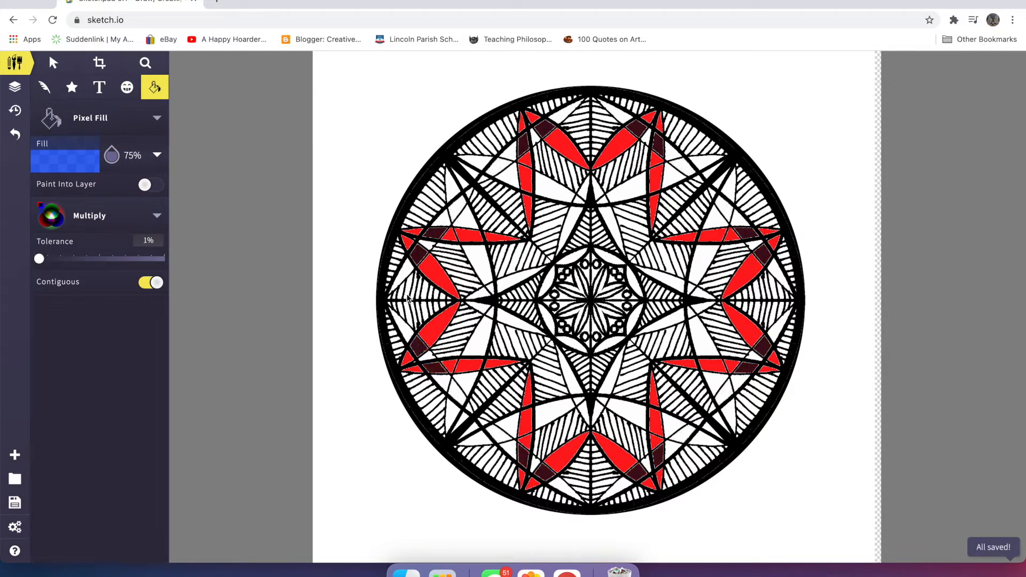
left_click(409, 273)
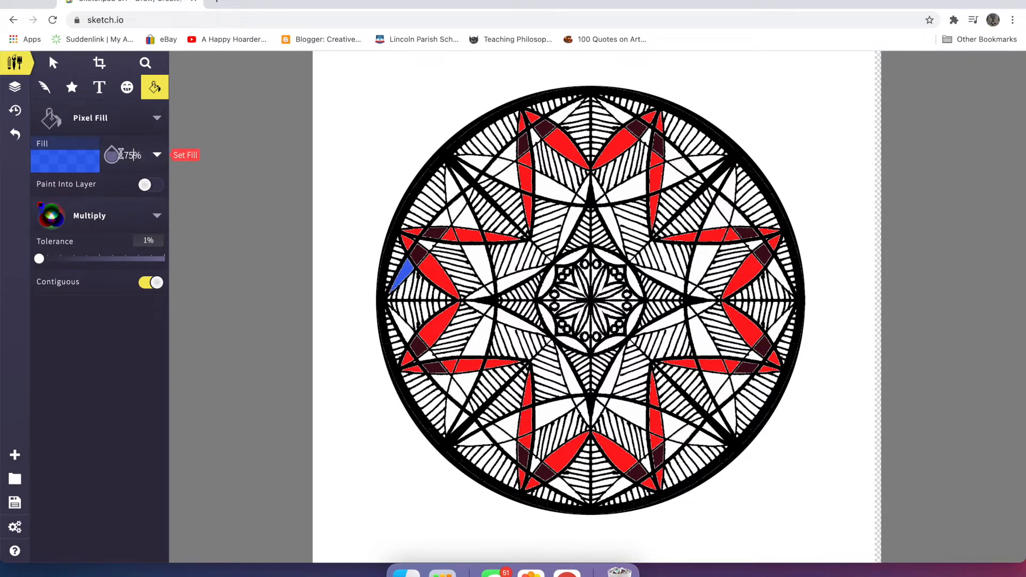
Step: Set the fill opacity to 100% and tolerance to 3%, and fill two small triangles beside the upper-left red petals with blue
left_click_drag(133, 155, 118, 156)
key("BackSpace")
type("100")
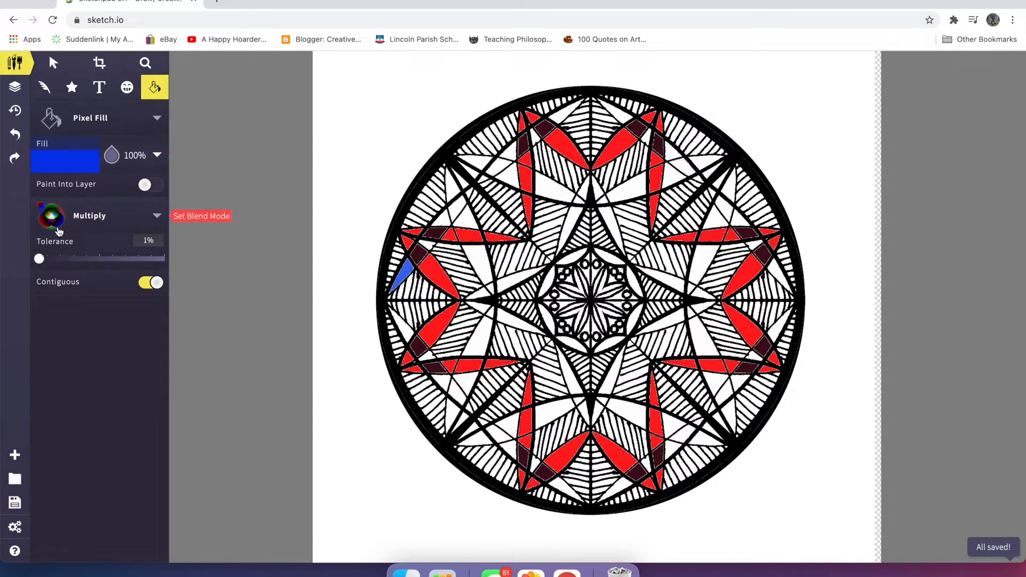
left_click_drag(40, 261, 41, 258)
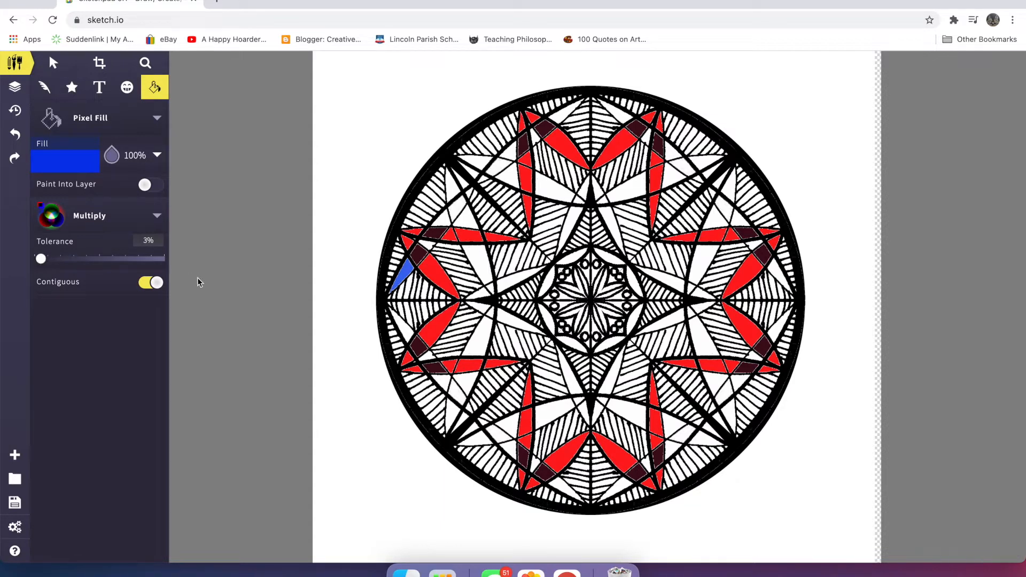
left_click(445, 226)
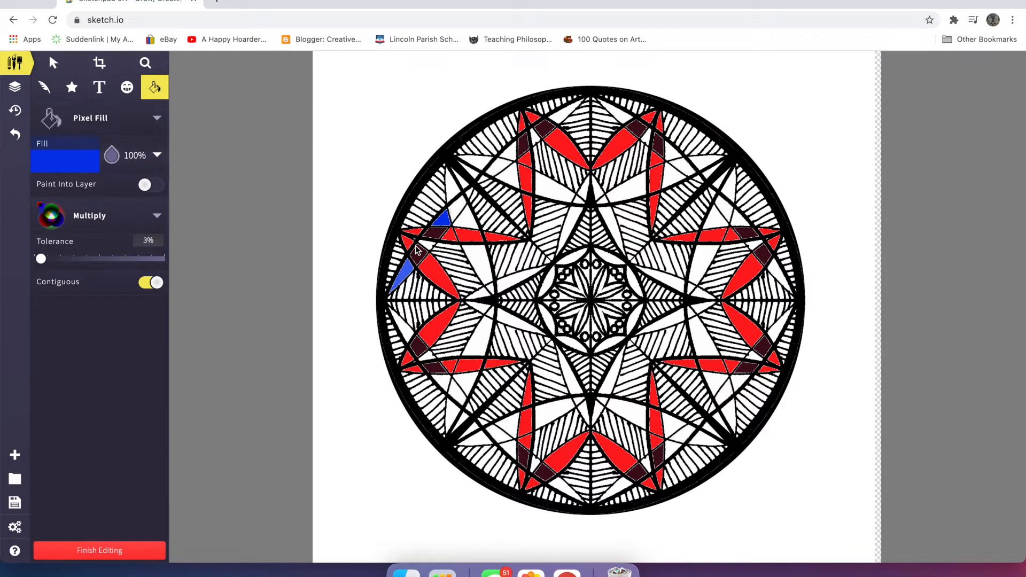
left_click(406, 275)
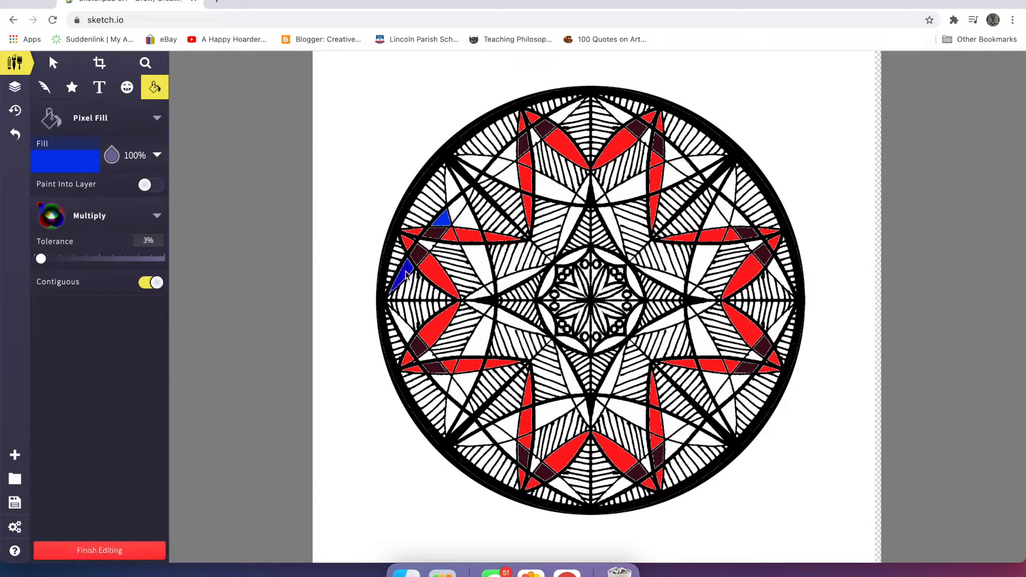
Step: Fill the white segments along the mandala's upper-left arc with blue, raising the tolerance to 10% for the narrow and remaining ones
left_click(433, 247)
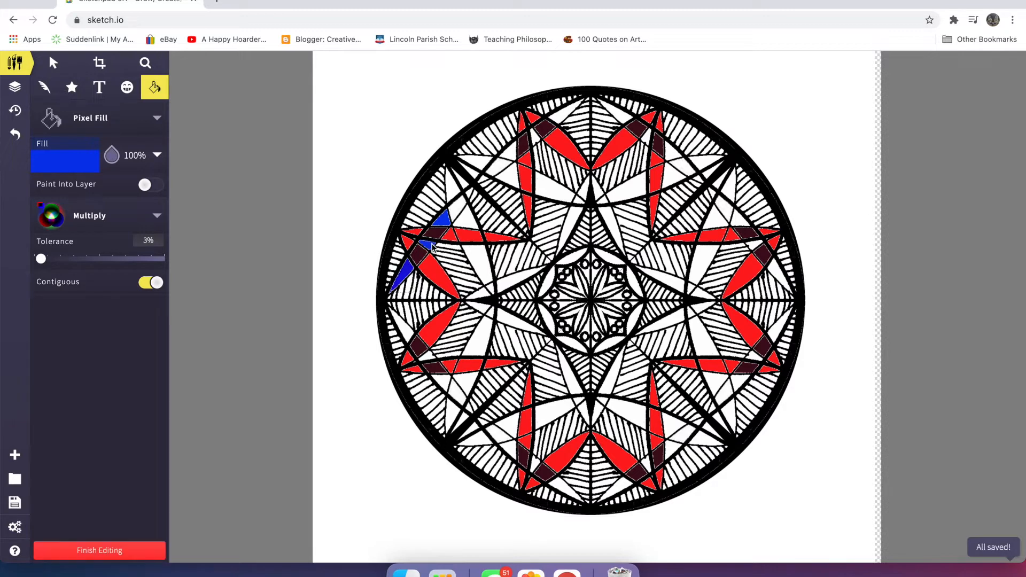
left_click(462, 203)
left_click_drag(41, 259, 51, 260)
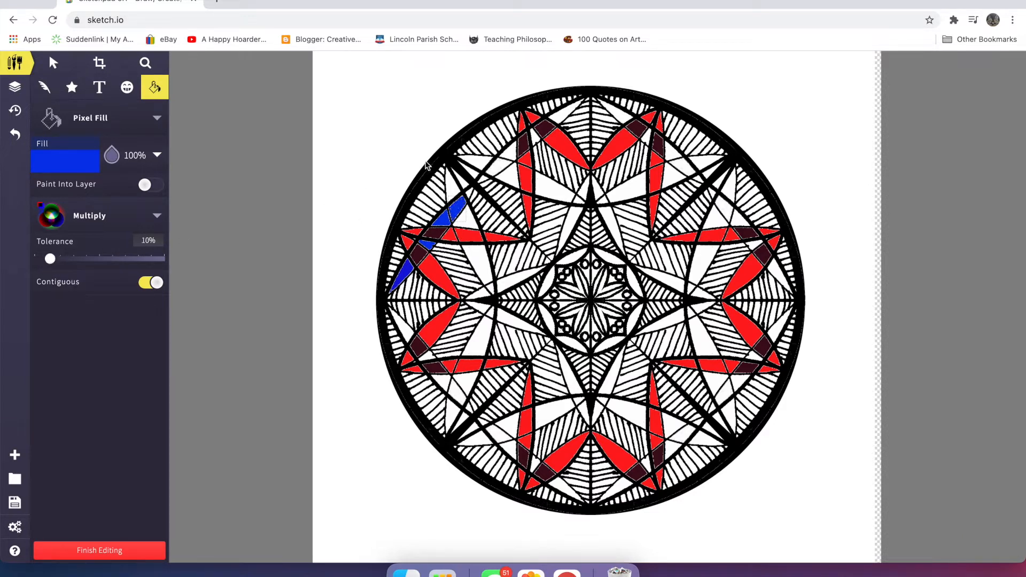
left_click(470, 198)
left_click(485, 182)
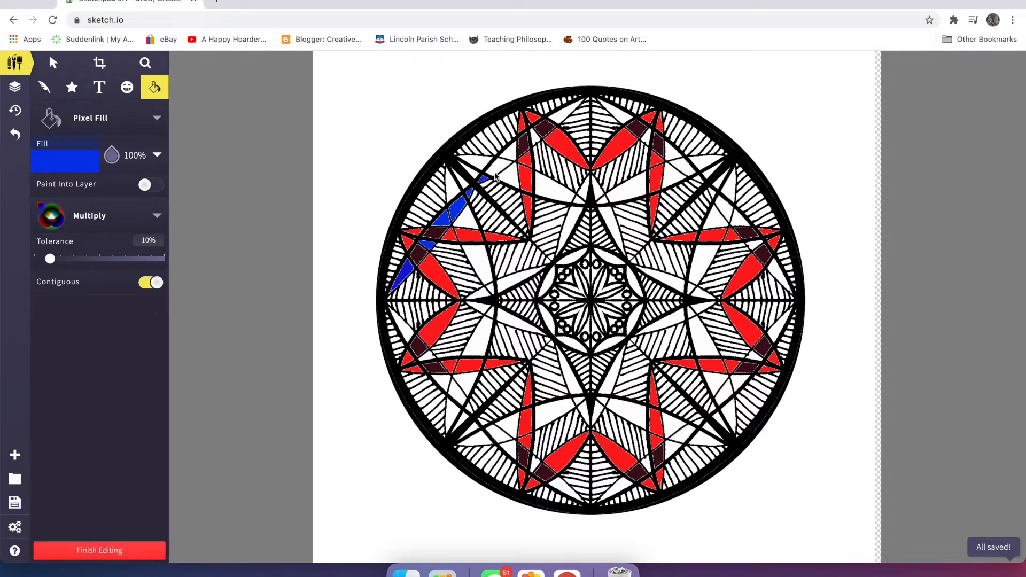
left_click(501, 169)
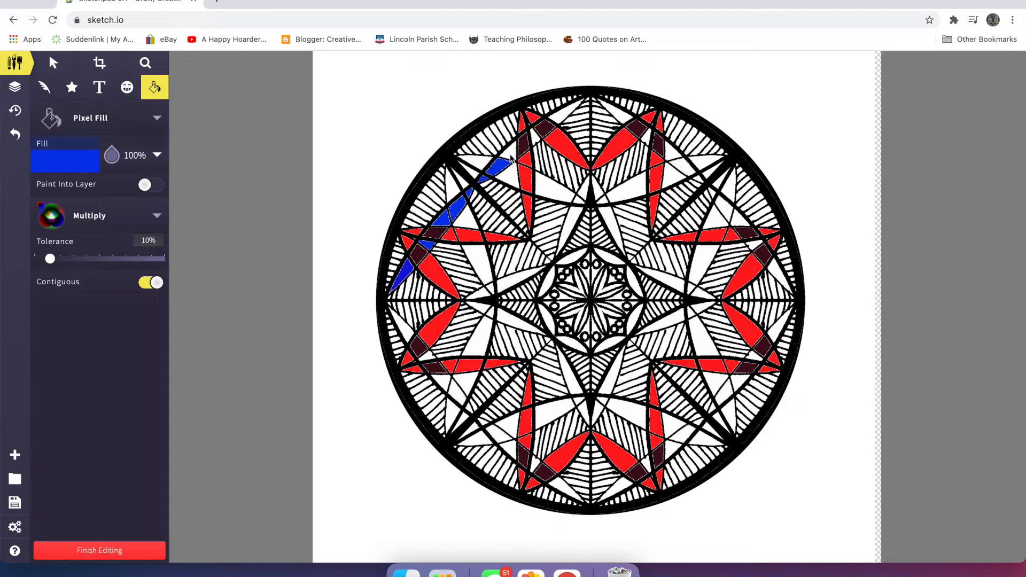
left_click(513, 152)
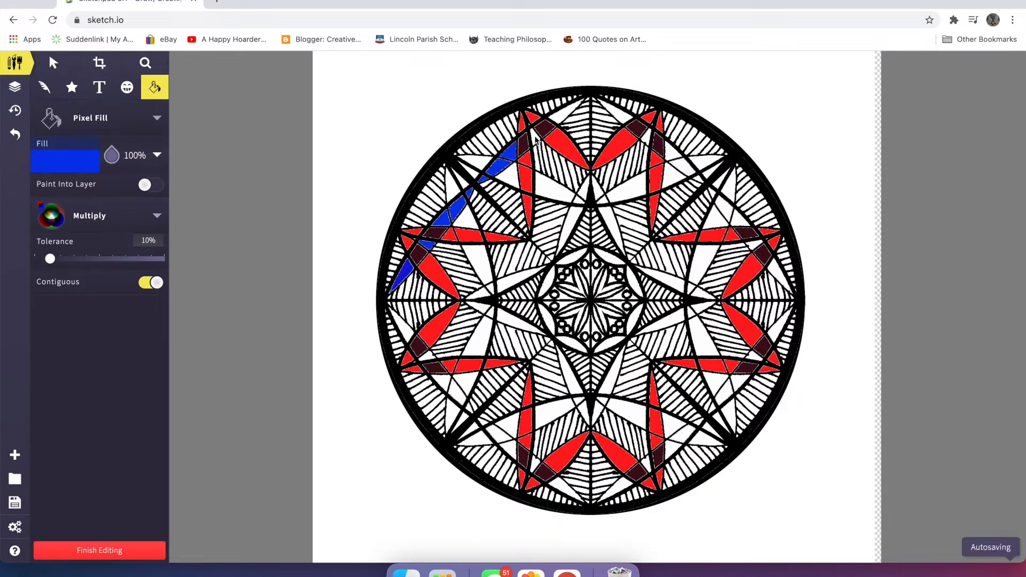
left_click(536, 137)
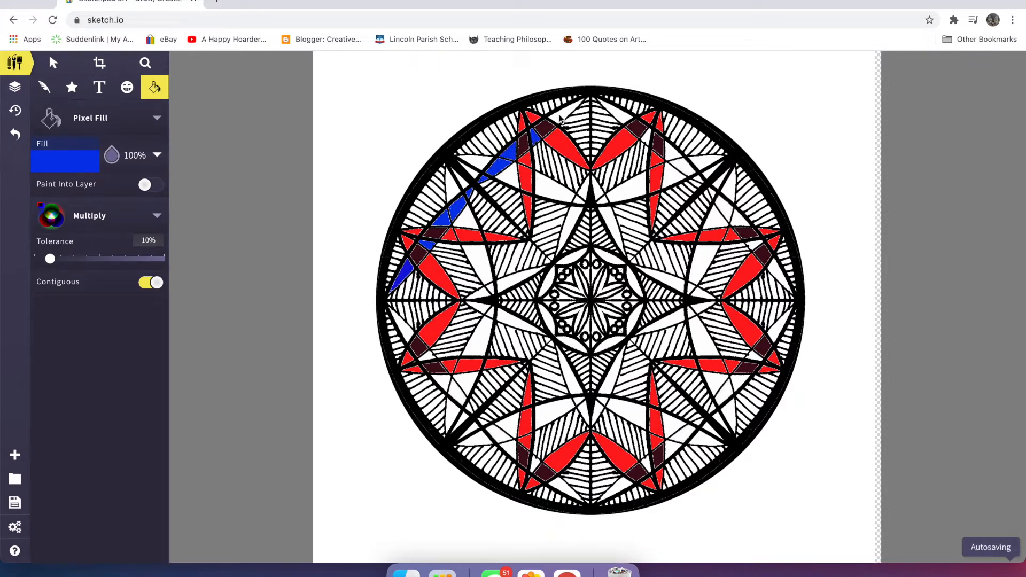
left_click(562, 117)
left_click(612, 112)
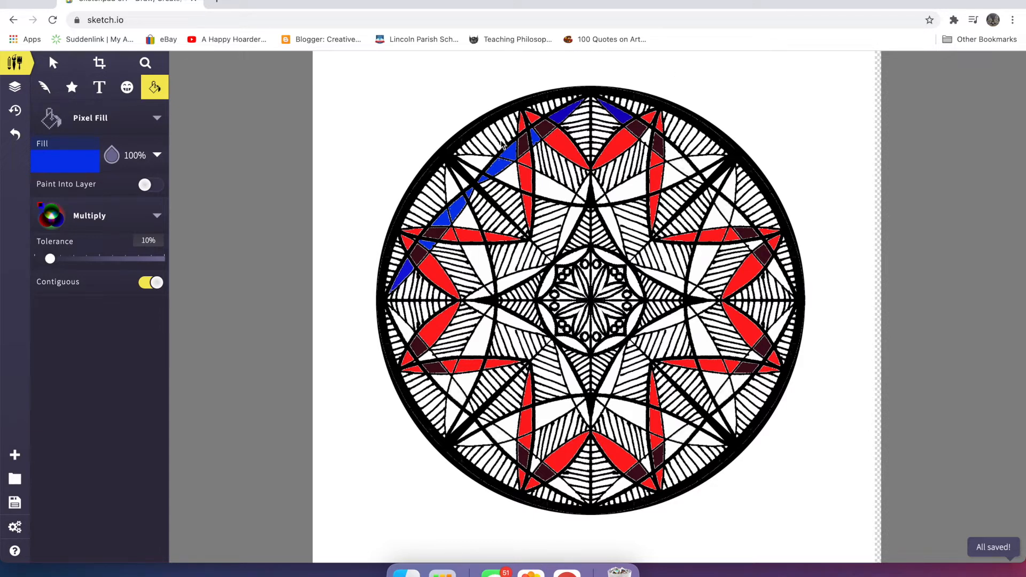
left_click(15, 133)
left_click(16, 133)
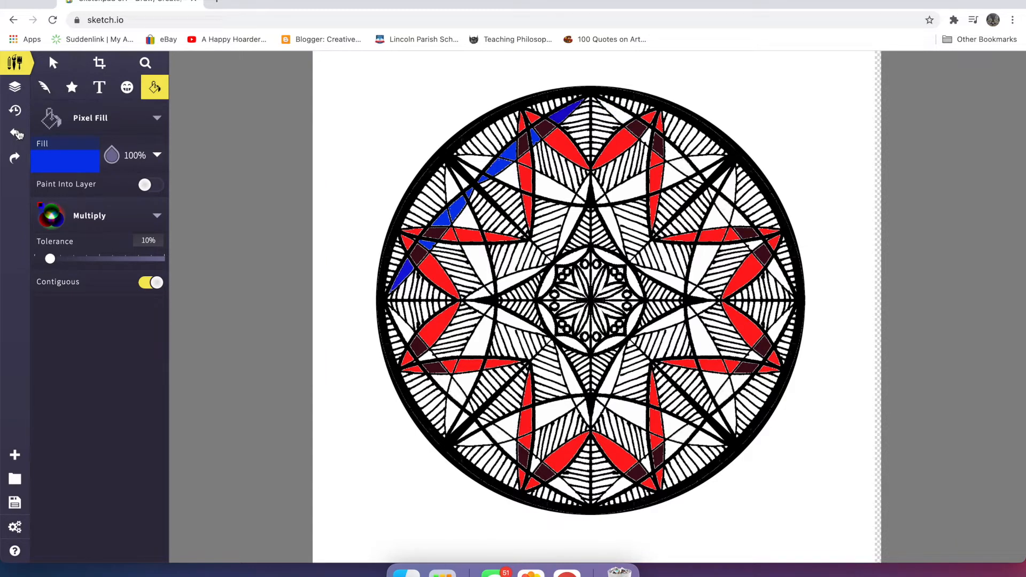
left_click(17, 133)
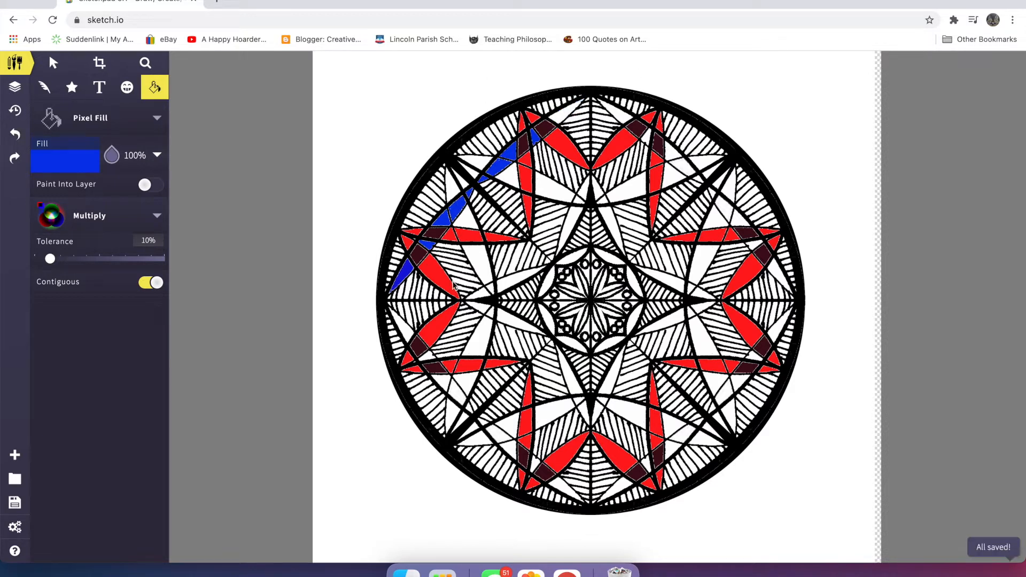
Step: Fill the matching white segments of the outer arcs around the rest of the mandala with blue, including both triangles at its top point
left_click(401, 325)
left_click(427, 356)
left_click(441, 382)
left_click(457, 395)
left_click(470, 409)
left_click(496, 433)
left_click(509, 450)
left_click(536, 464)
left_click(671, 152)
left_click(646, 137)
left_click(615, 111)
left_click(567, 111)
Step: Set the fill colour to yellow fff200 and fill the outer part of the upper-left petal, including its crossing with the blue arc
left_click(70, 154)
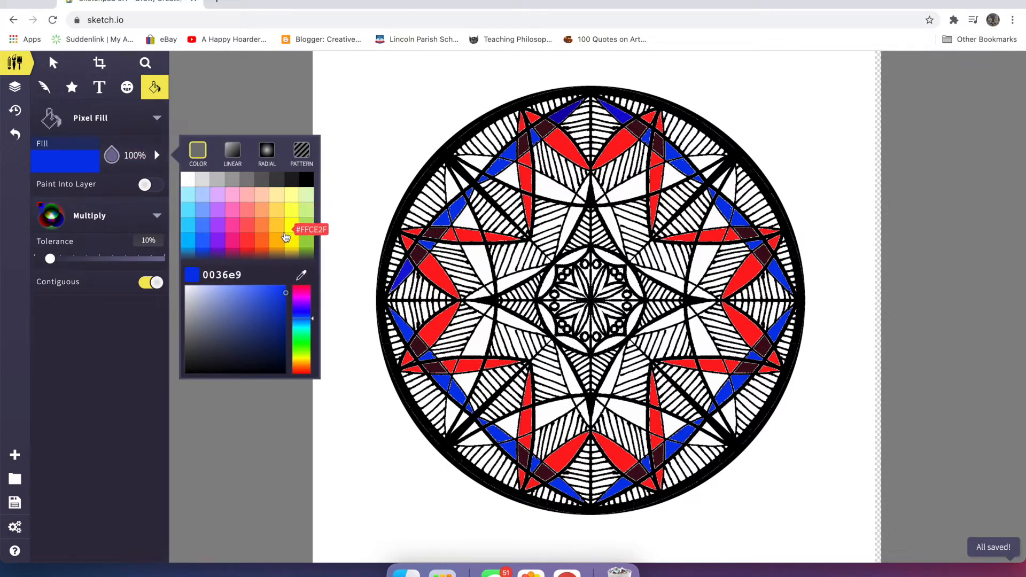
left_click(291, 241)
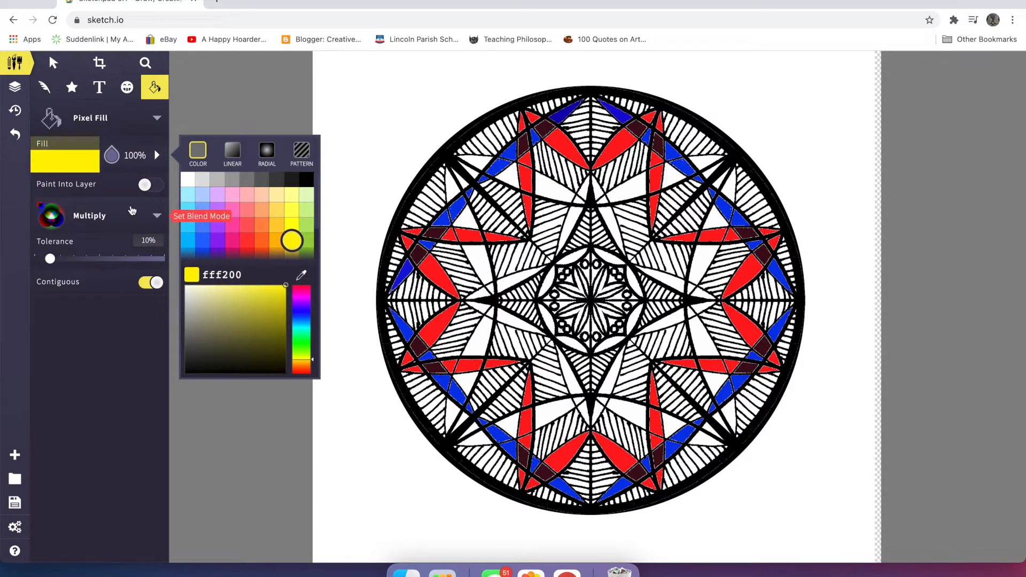
left_click(452, 191)
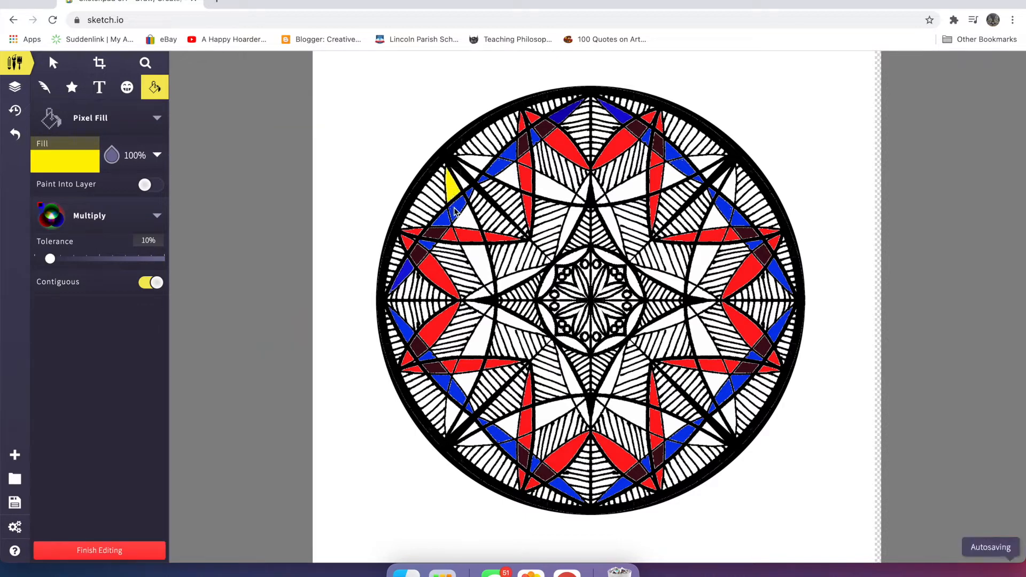
left_click(454, 211)
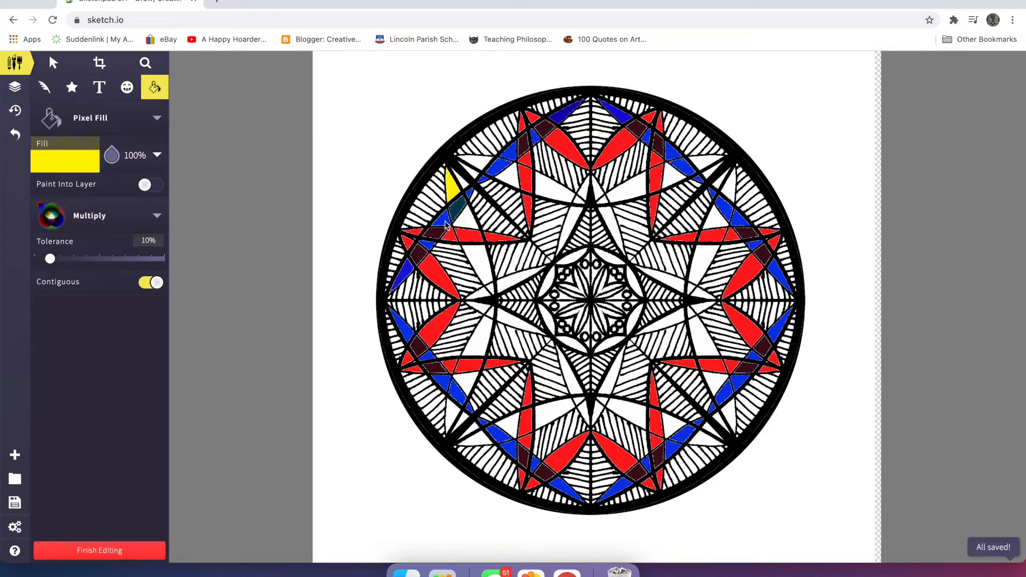
left_click(465, 223)
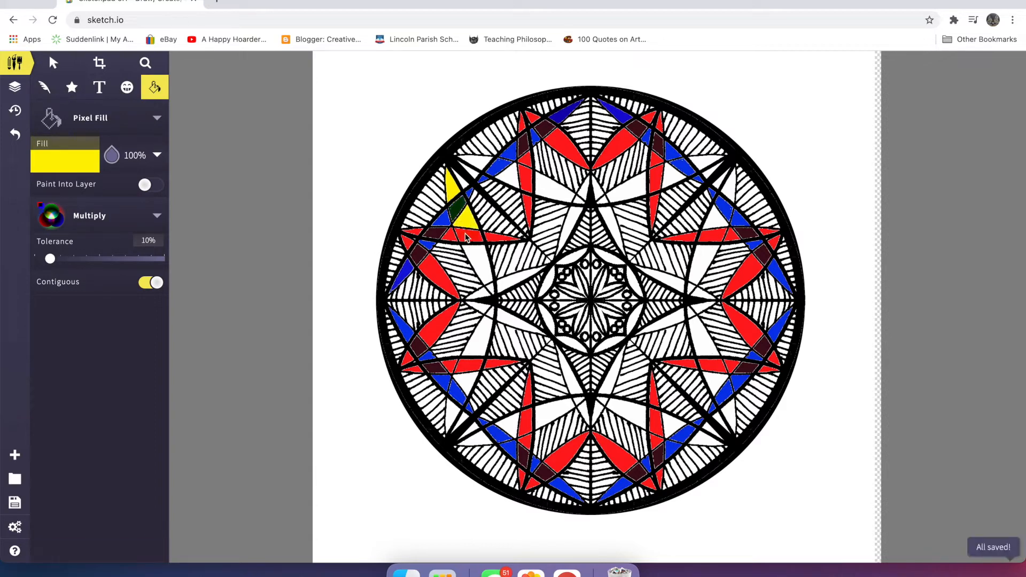
Step: Fill the inner part and tip of the same upper-left petal with yellow, and apply yellow over its red crossing segment
left_click(465, 236)
left_click(473, 235)
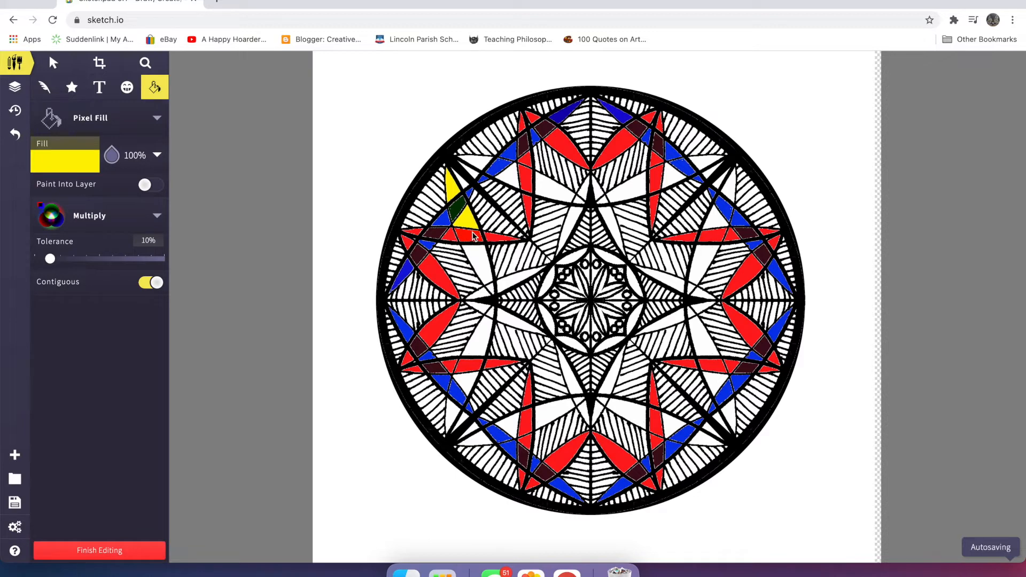
left_click(479, 259)
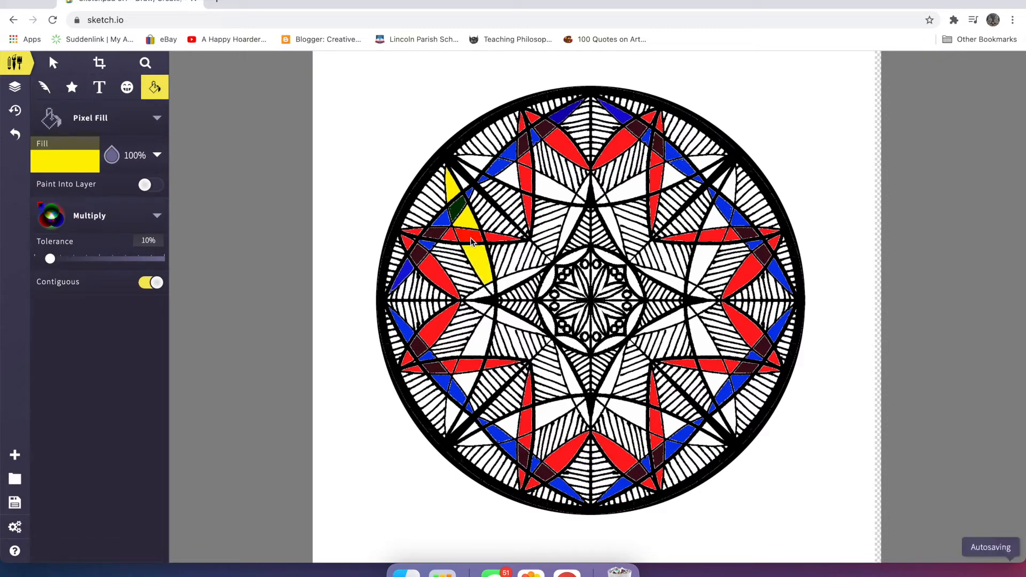
left_click(471, 238)
left_click(492, 290)
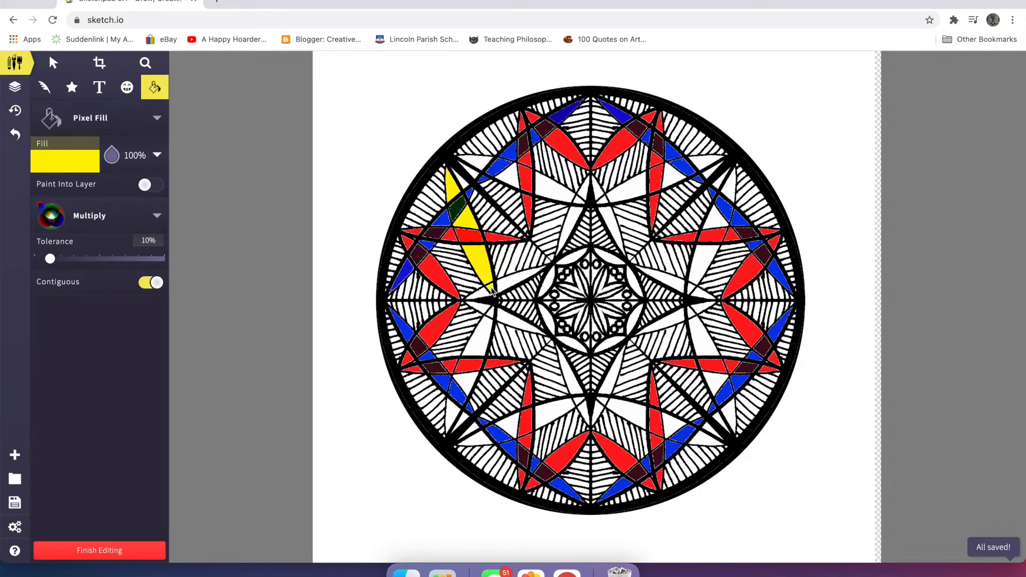
left_click(470, 236)
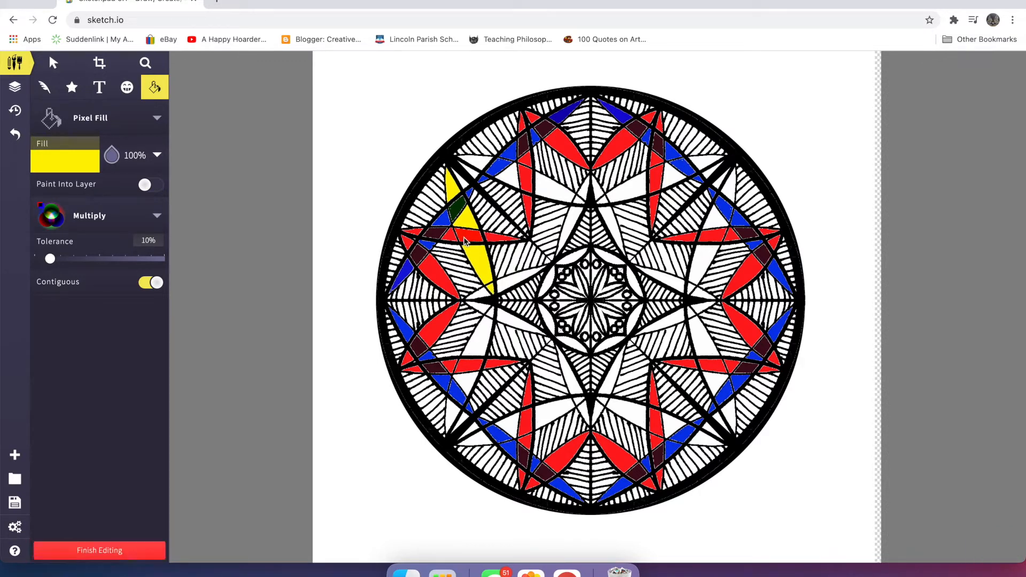
Step: Fill the matching petals all around the mandala with yellow, including their crossings with the blue arcs
left_click(477, 165)
left_click(558, 189)
left_click(624, 188)
left_click(716, 218)
left_click(699, 264)
left_click(704, 337)
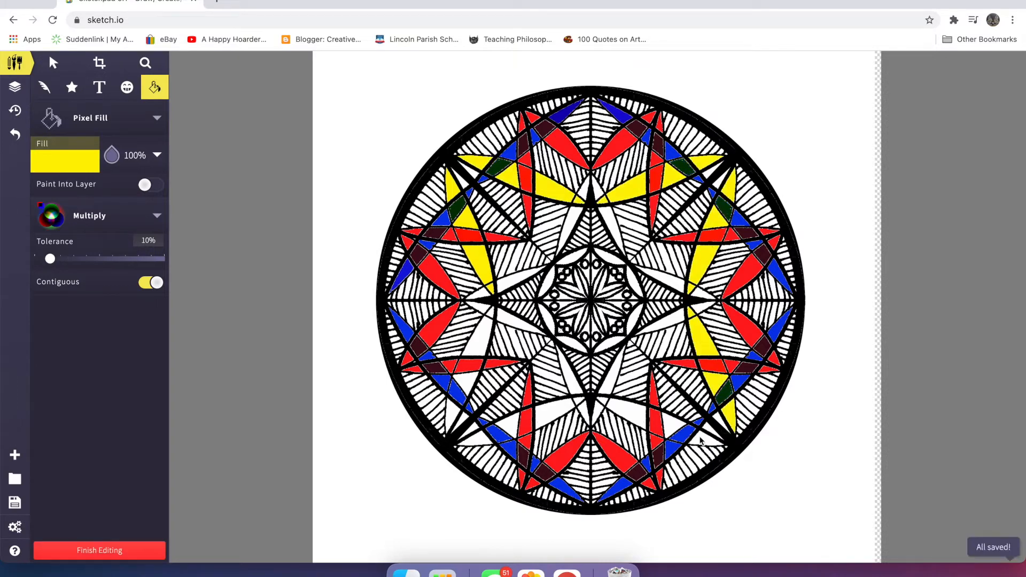
left_click(628, 413)
left_click(558, 413)
left_click(515, 427)
left_click(479, 333)
left_click(80, 159)
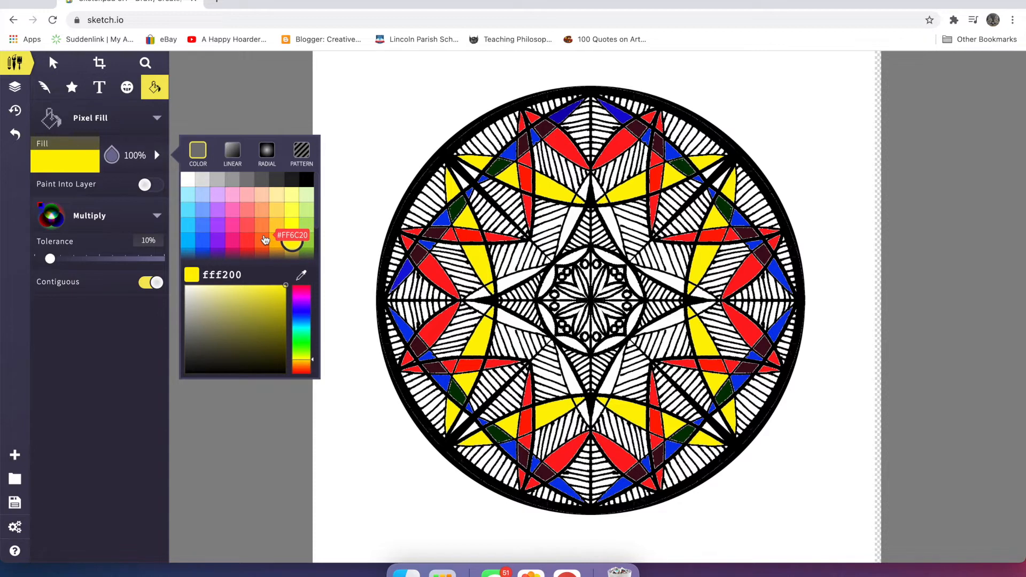
left_click(263, 253)
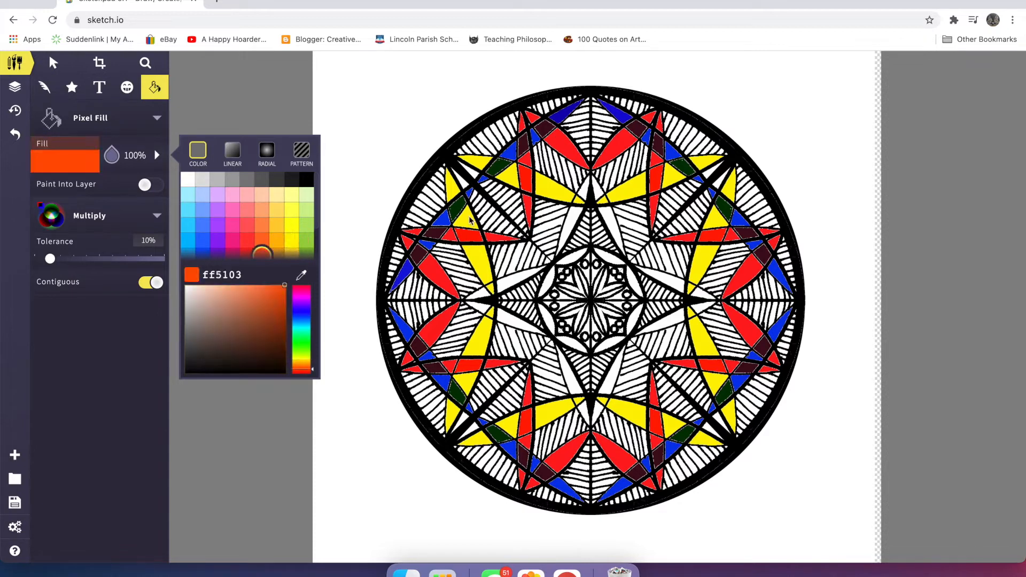
left_click(481, 297)
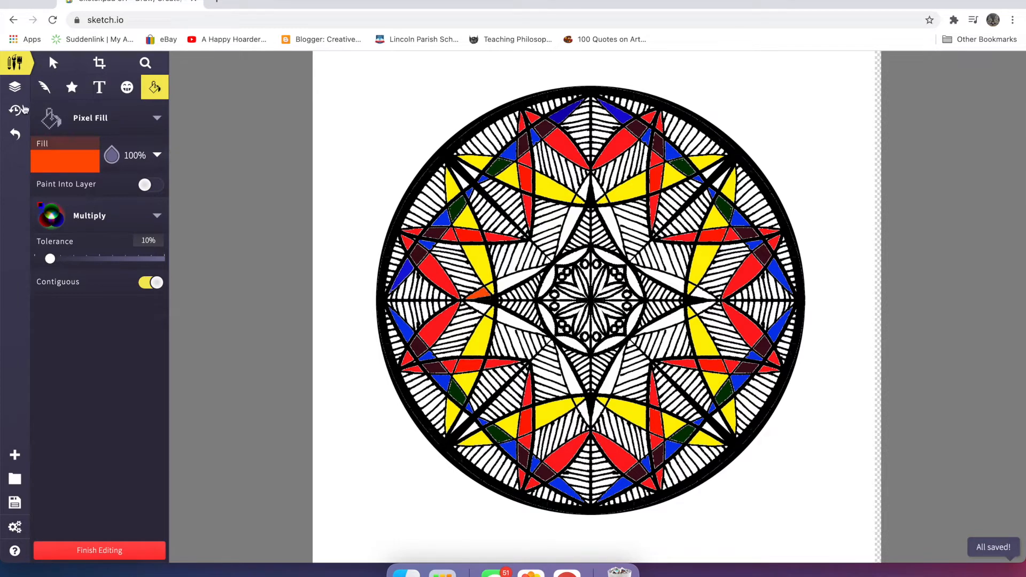
left_click(16, 133)
Step: Set the fill colour to orange ff6c20, test it on the small white triangle at the left inner point, and undo that fill
left_click(62, 162)
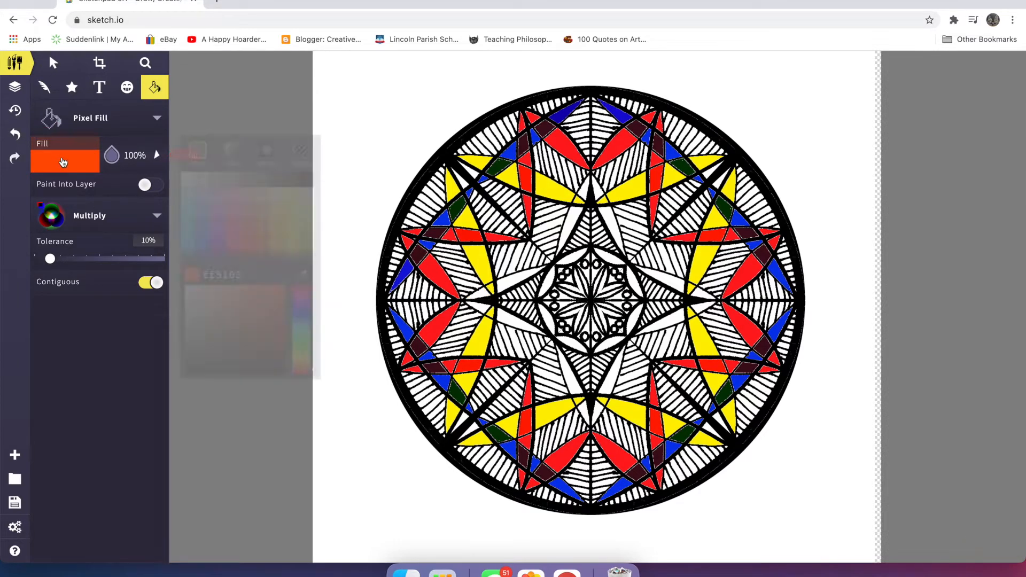
left_click(262, 240)
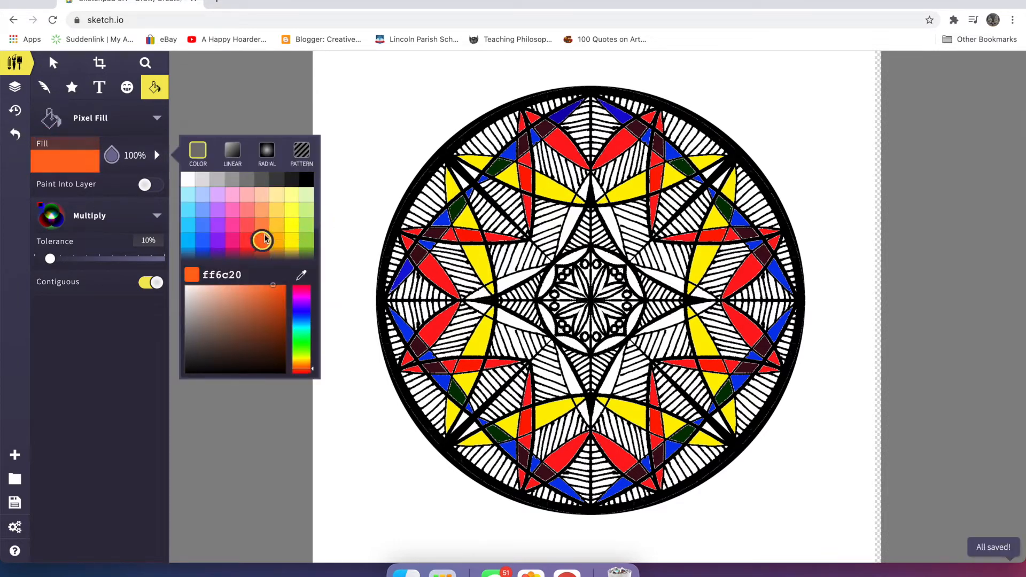
left_click(478, 298)
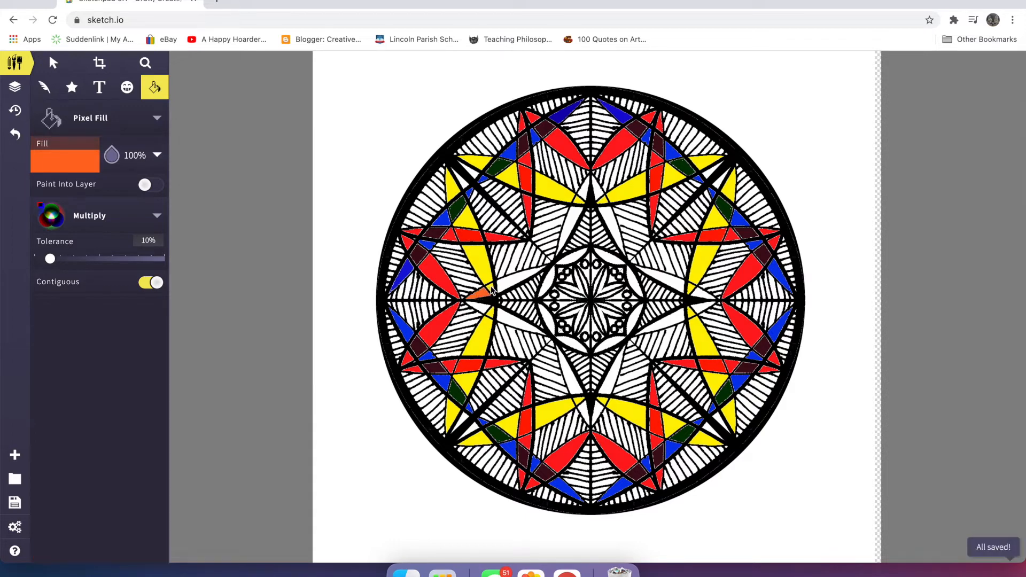
key("ctrl+z")
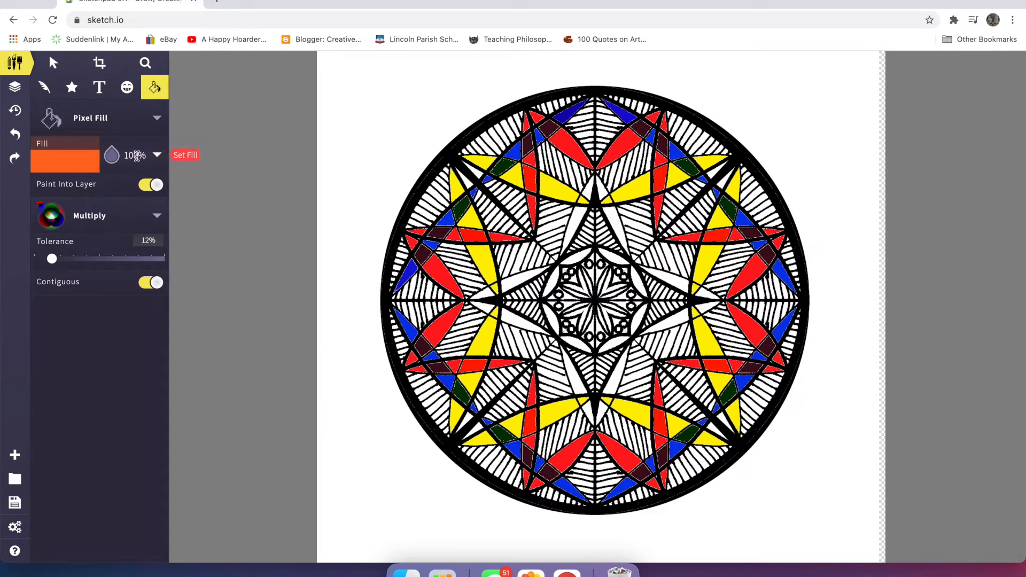
Step: With Paint Into Layer on and tolerance at 12%, set the fill opacity to 50% and tint the inner tips of the yellow petals orange
type("50")
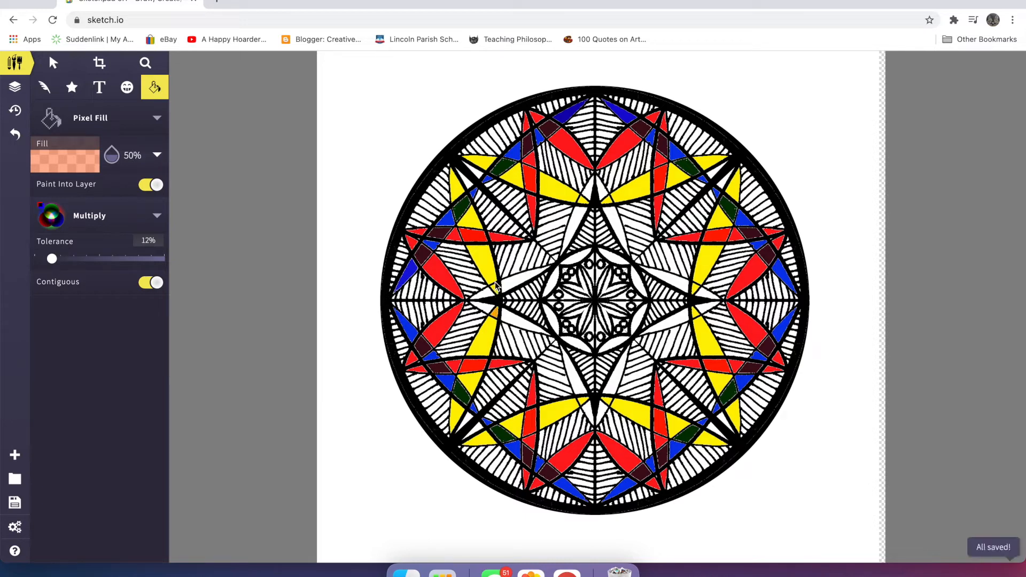
left_click(496, 291)
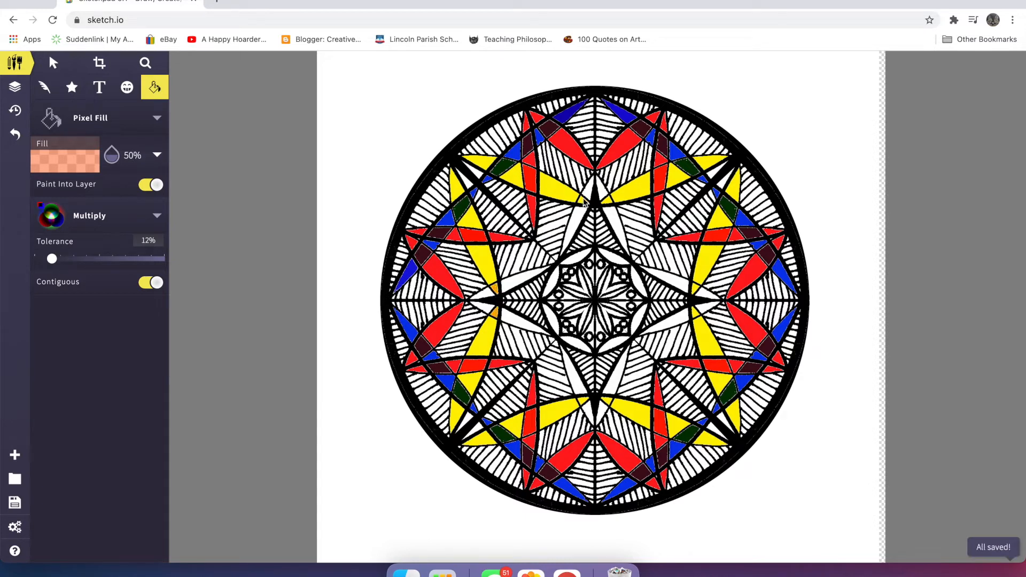
Step: Set the fill opacity to 100% and fill the white parts of the inner star petals with orange
double_click(131, 153)
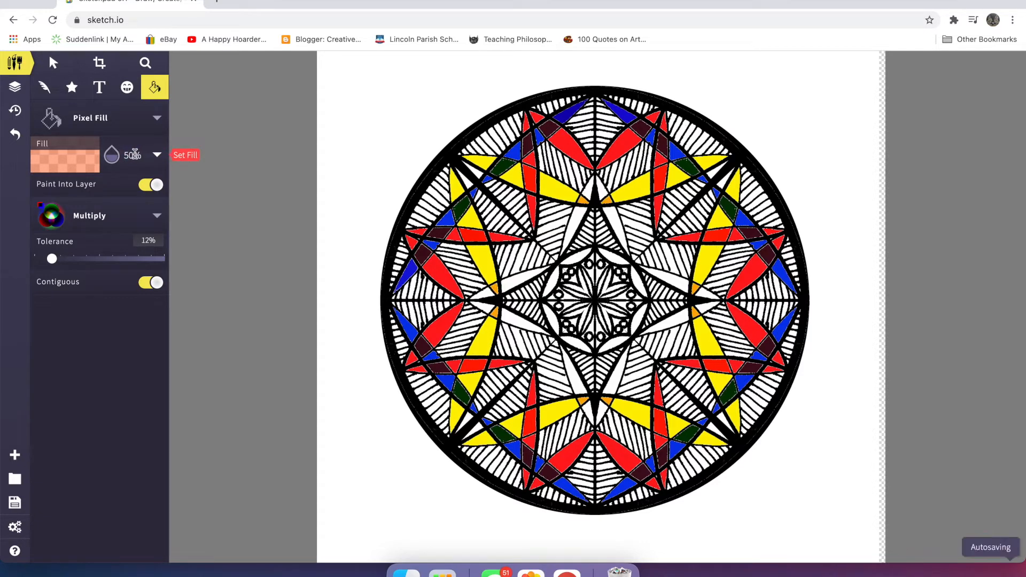
type("100")
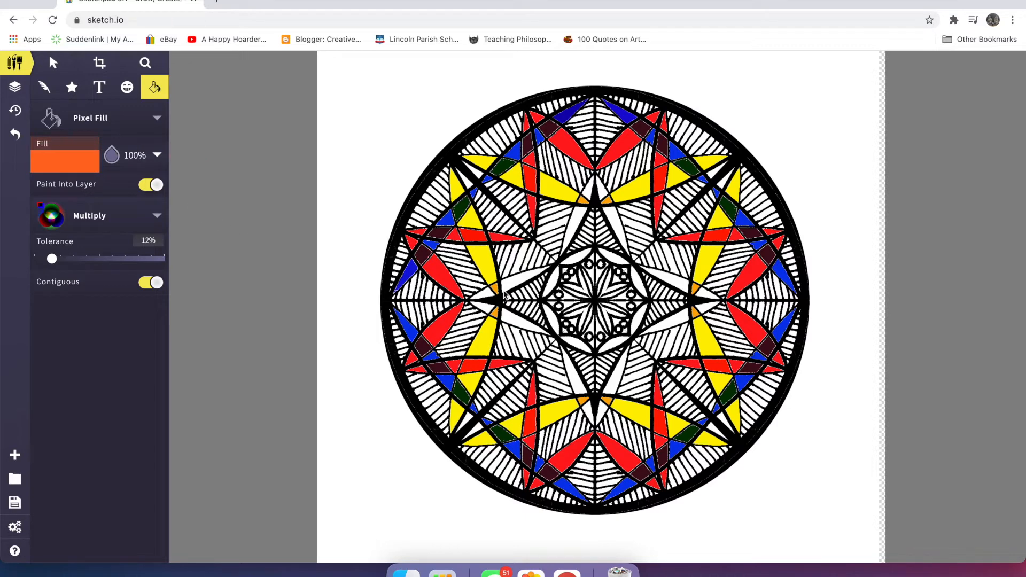
left_click(483, 296)
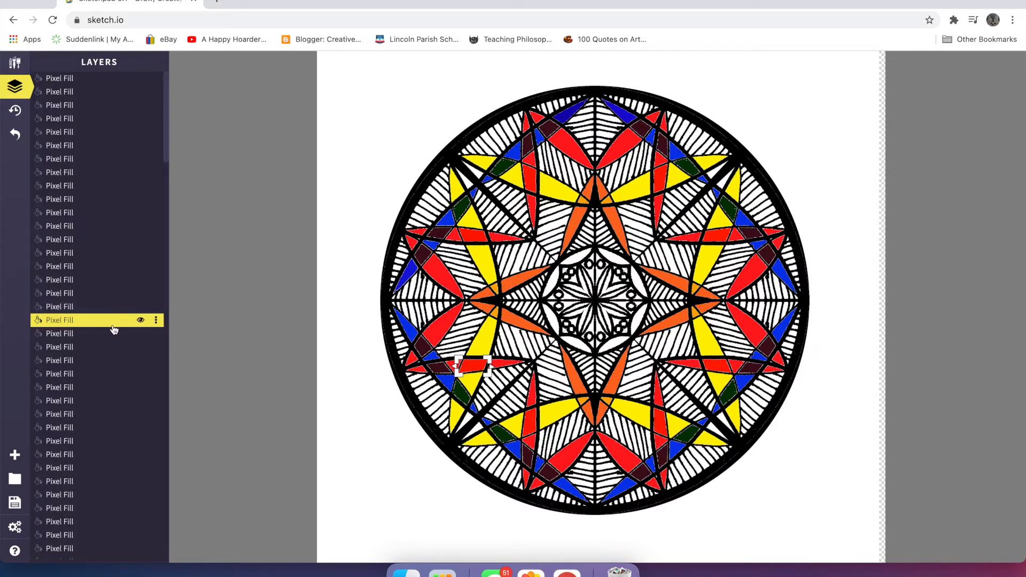
Step: Delete the selected Pixel Fill layer on the red segment that crosses the lower-left yellow petal
left_click(158, 323)
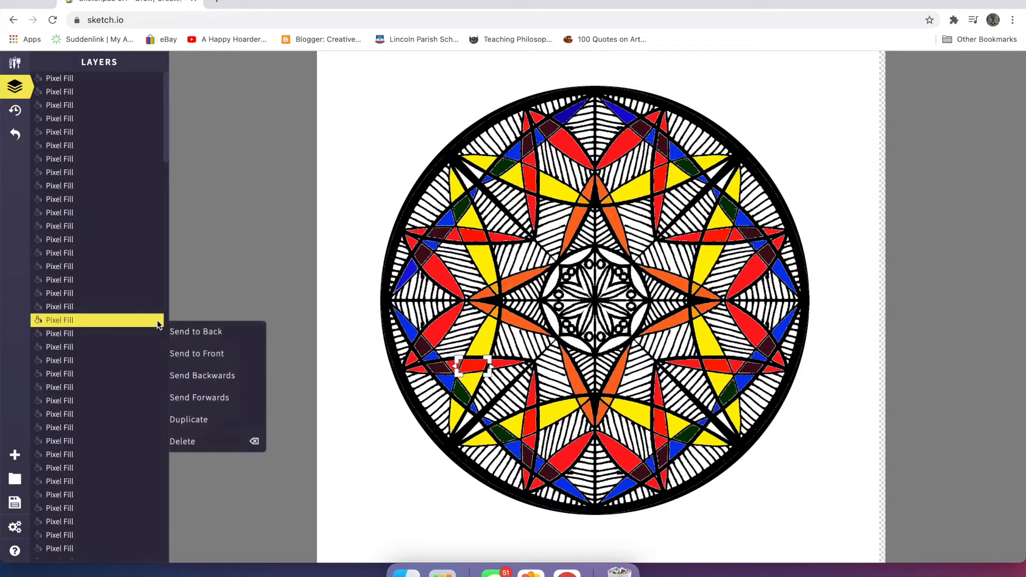
left_click(192, 441)
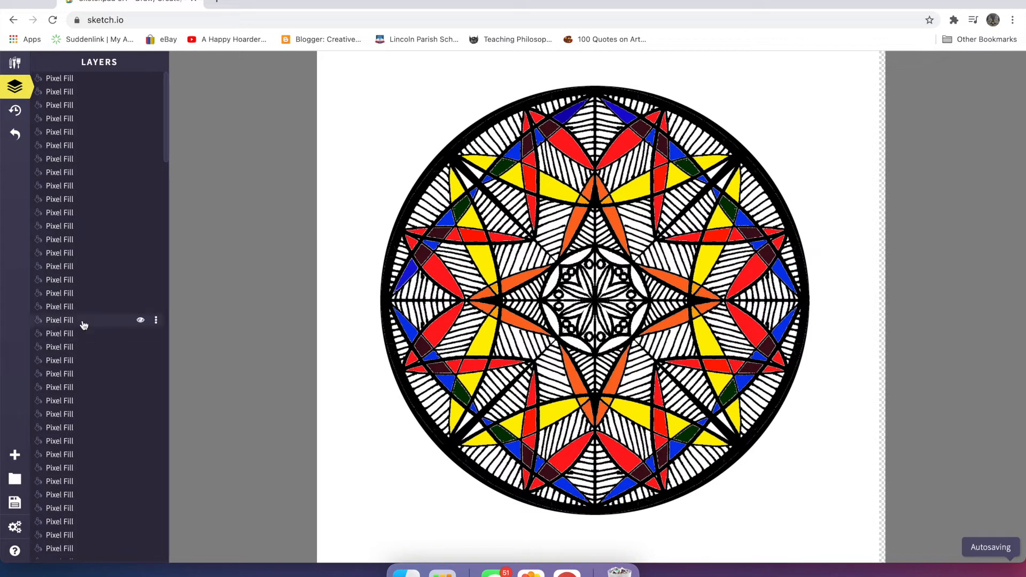
Step: Delete the red Pixel Fill layers where the red shapes cross the lower-left and upper-left yellow petals on the mandala's left side
left_click(479, 364)
scroll(138, 313, "down", 3)
scroll(137, 308, "up", 3)
scroll(138, 313, "down", 10)
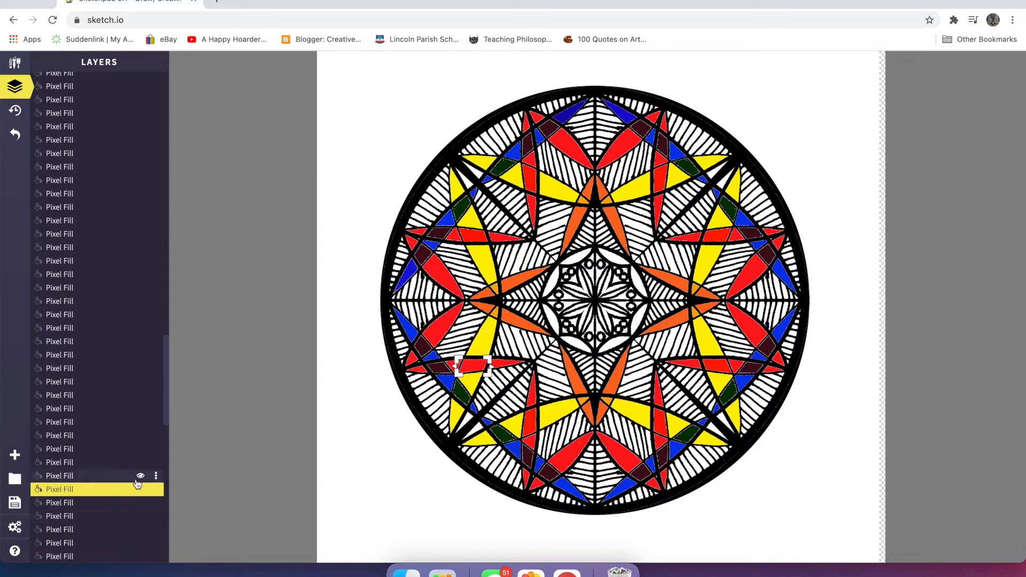
left_click(157, 490)
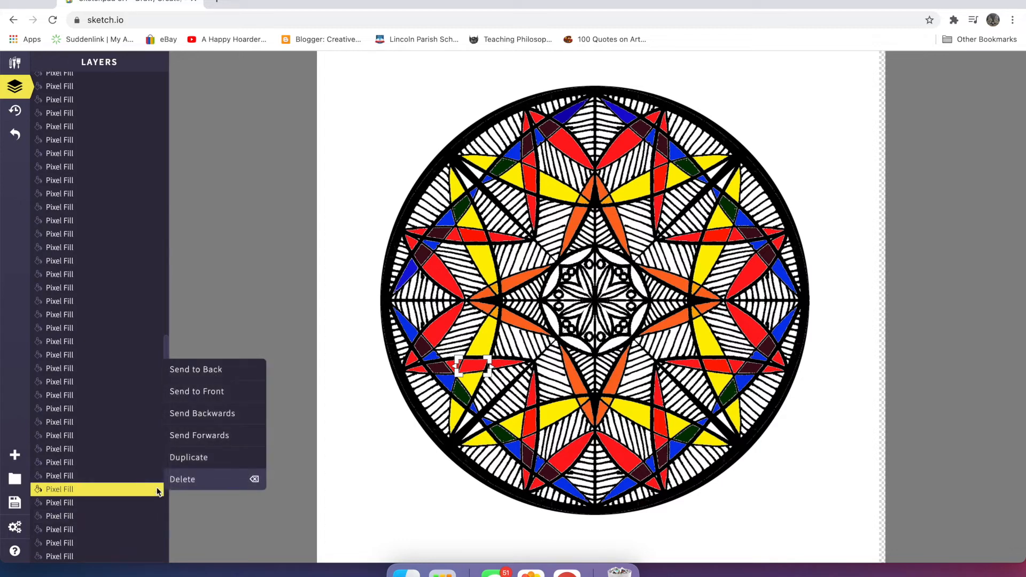
left_click(179, 480)
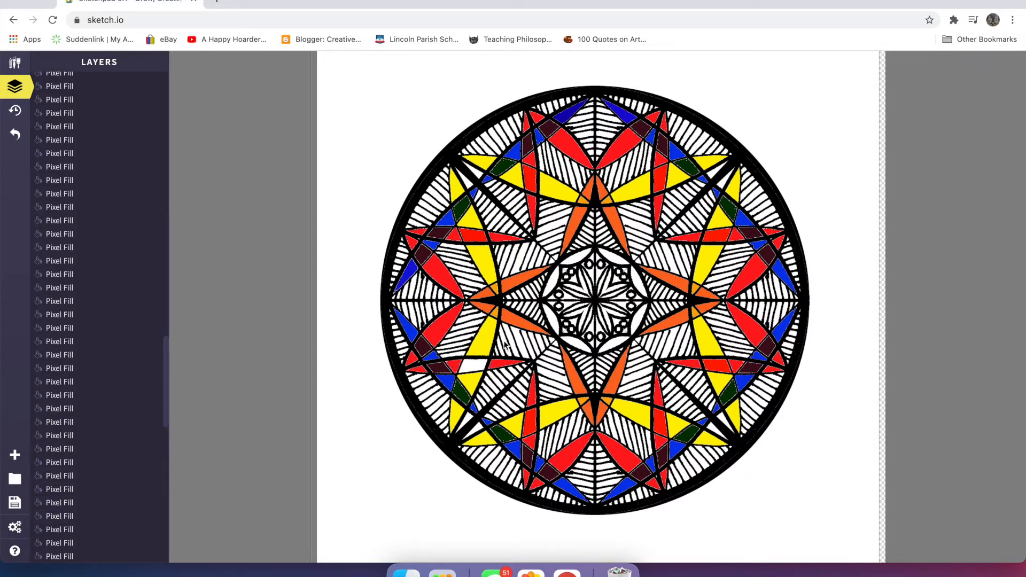
left_click(474, 235)
left_click(157, 420)
left_click(183, 541)
Step: Clear the red overlap segment on the yellow petal left of the mandala's top point by moving its red fill outside the mandala
left_click(529, 178)
scroll(92, 468, "down", 20)
scroll(92, 468, "up", 20)
left_click_drag(530, 179, 344, 179)
scroll(132, 306, "down", 5)
left_click(156, 519)
left_click(182, 509)
left_click_drag(530, 178, 359, 186)
Step: Delete the dark green Pixel Fill layer where blue crosses the upper-left yellow petal
left_click(460, 207)
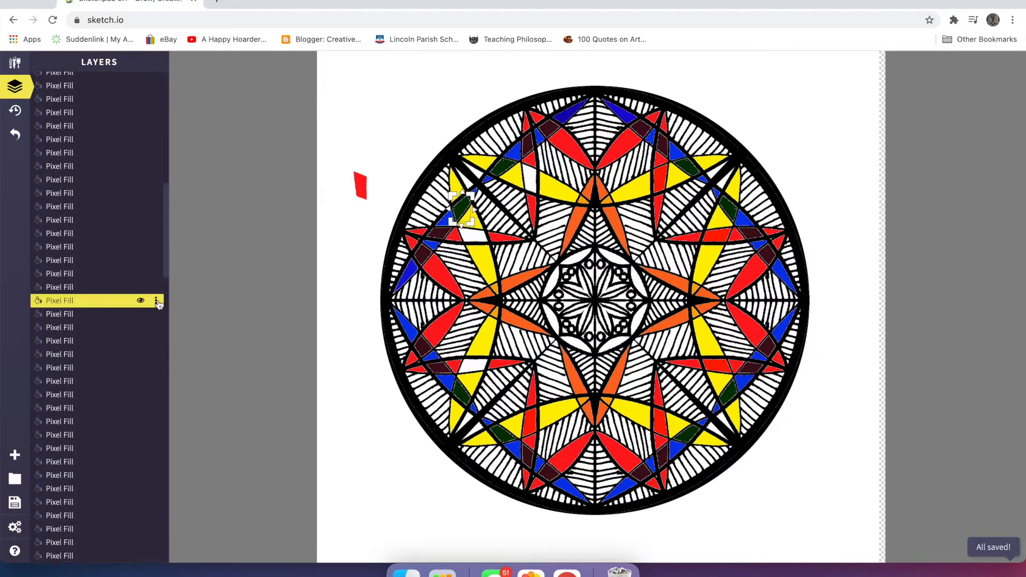
left_click(156, 300)
left_click(182, 421)
Step: Delete the stray red piece beside the mandala and the red fill on the yellow petal right of the top point
left_click(360, 185)
left_click(661, 179)
left_click(156, 254)
left_click(181, 376)
left_click(156, 390)
left_click(181, 510)
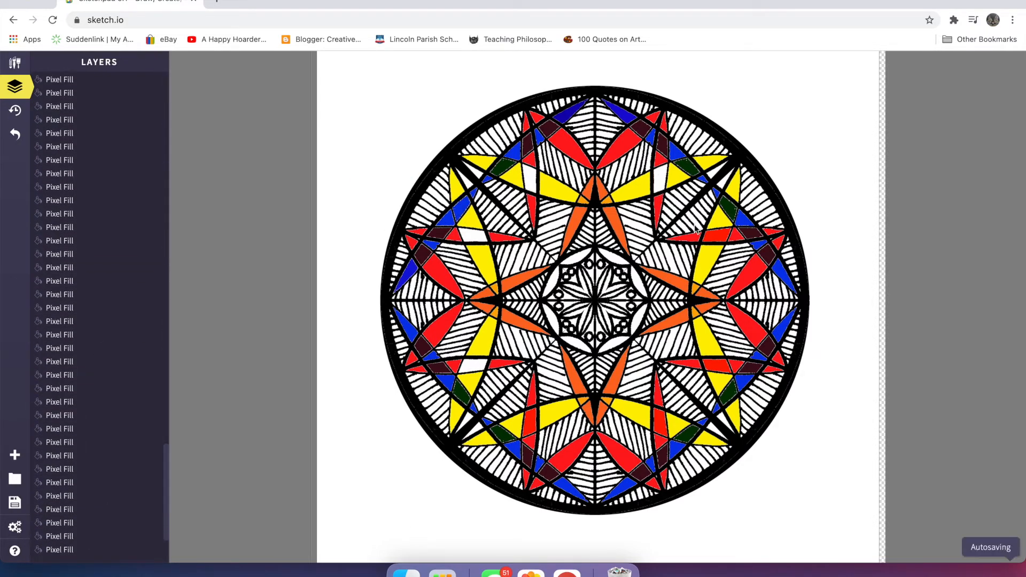
Step: Delete the red Pixel Fill layers on the segment that crosses the upper yellow petal on the mandala's right side
left_click(717, 235)
left_click(156, 313)
left_click(177, 436)
left_click(718, 236)
left_click(156, 400)
left_click(182, 520)
Step: Delete the red Pixel Fill layer on the segment that crosses the lower yellow petal on the mandala's right side
left_click(717, 366)
scroll(128, 406, "down", 20)
scroll(128, 406, "up", 20)
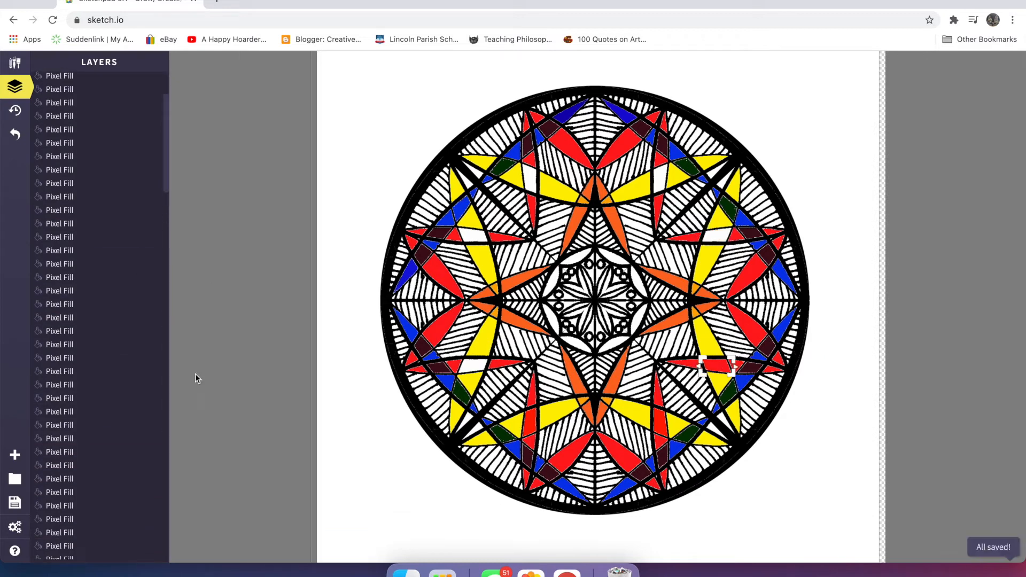
left_click(156, 484)
left_click(181, 474)
Step: Delete the red Pixel Fill layer on the segment crossing the yellow petal right of the mandala's bottom point
left_click(661, 422)
scroll(128, 406, "up", 8)
left_click(156, 316)
left_click(182, 436)
Step: Delete the red Pixel Fill layers on the segment crossing the yellow petal left of the mandala's bottom point
left_click(530, 422)
scroll(122, 408, "up", 20)
left_click(156, 402)
left_click(182, 523)
scroll(127, 374, "down", 12)
scroll(126, 369, "down", 10)
left_click(156, 216)
left_click(182, 336)
Step: Set Pixel Fill to yellow at 50% opacity and fill the cleared white overlap segments of the yellow petals
left_click(15, 63)
left_click(64, 161)
left_click(290, 239)
left_click(124, 359)
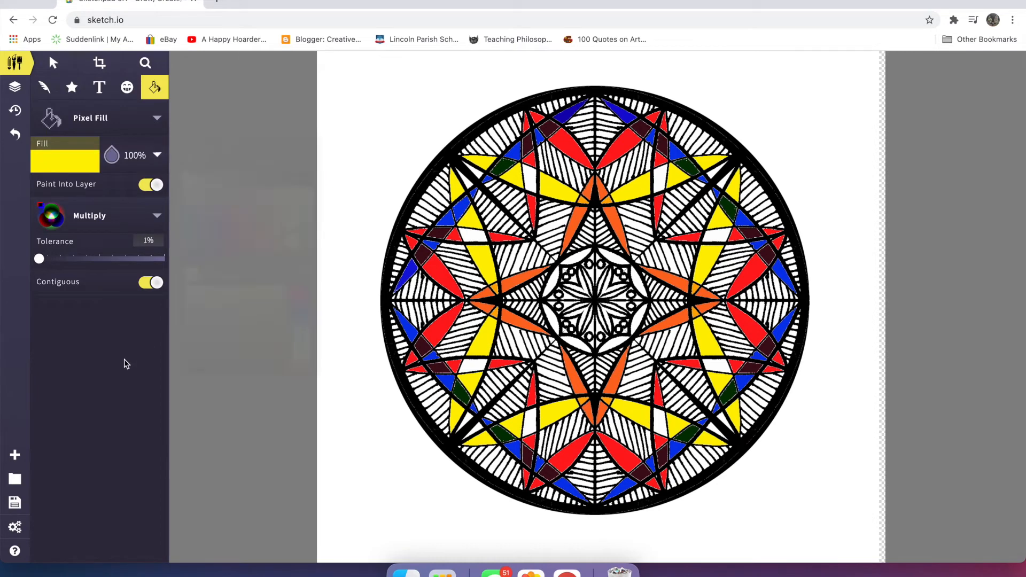
left_click(472, 367)
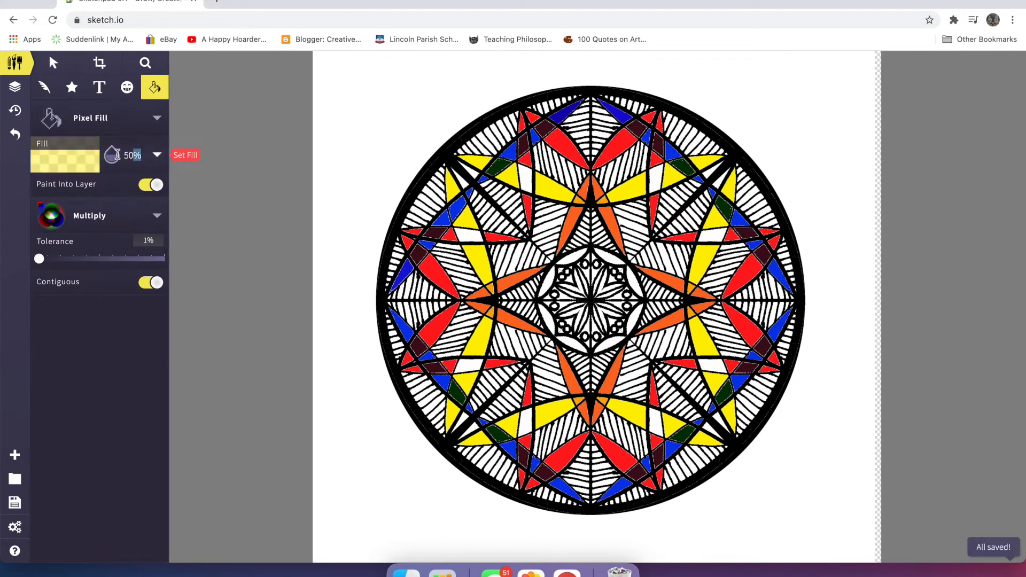
left_click(468, 235)
left_click(526, 177)
left_click(657, 177)
left_click(712, 235)
left_click(525, 421)
Step: Set the fill colour to red ff3737 at 50% opacity and layer it over the yellow overlap segments to make orange
left_click(64, 160)
left_click(473, 366)
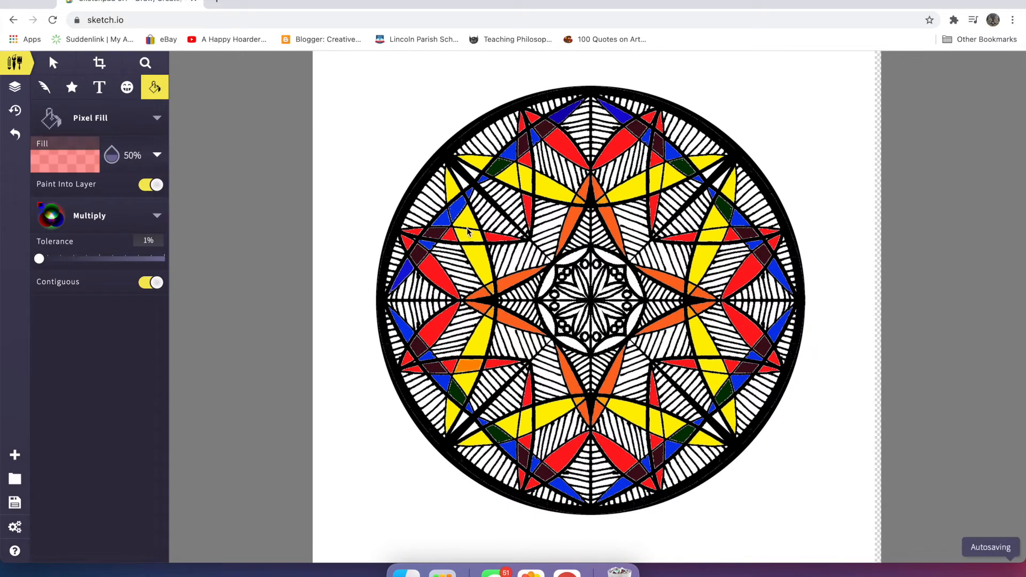
left_click(657, 179)
left_click(712, 237)
left_click(525, 422)
Step: Set the fill to purple 7607d8 at 100% opacity and fill the petals ringing the centre and the small white diagonal triangles
left_click(156, 155)
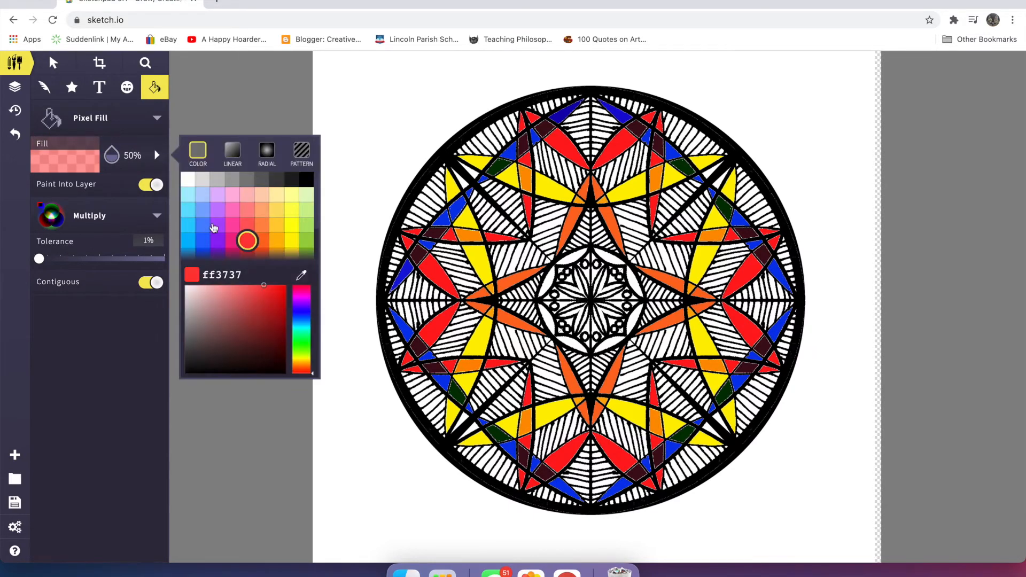
left_click(218, 255)
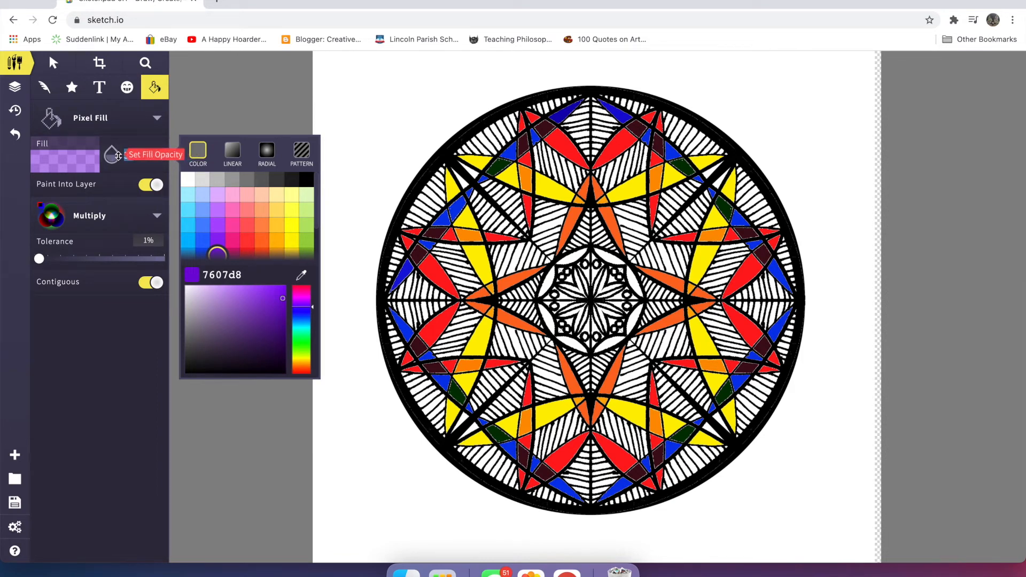
type("100")
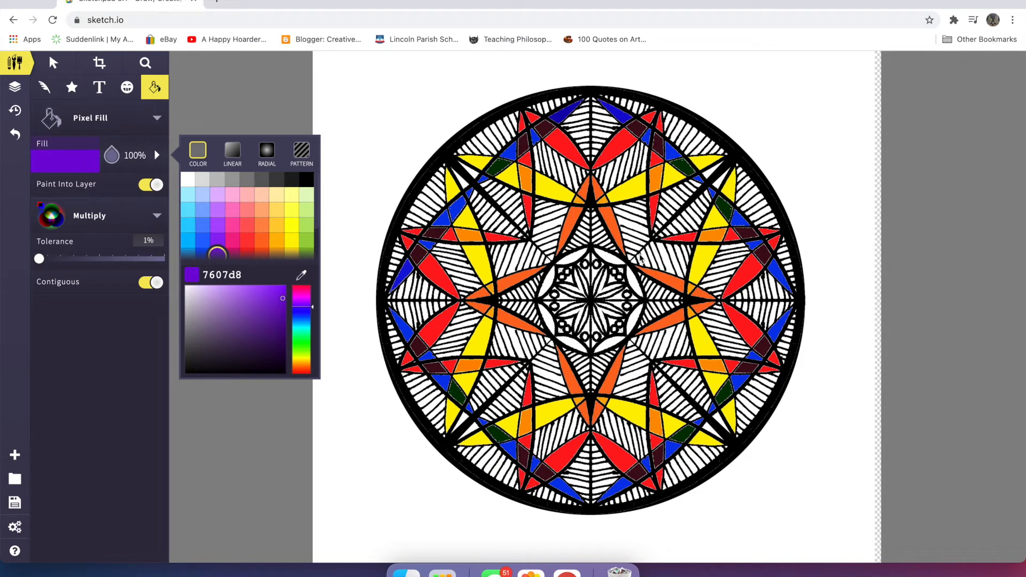
left_click(549, 319)
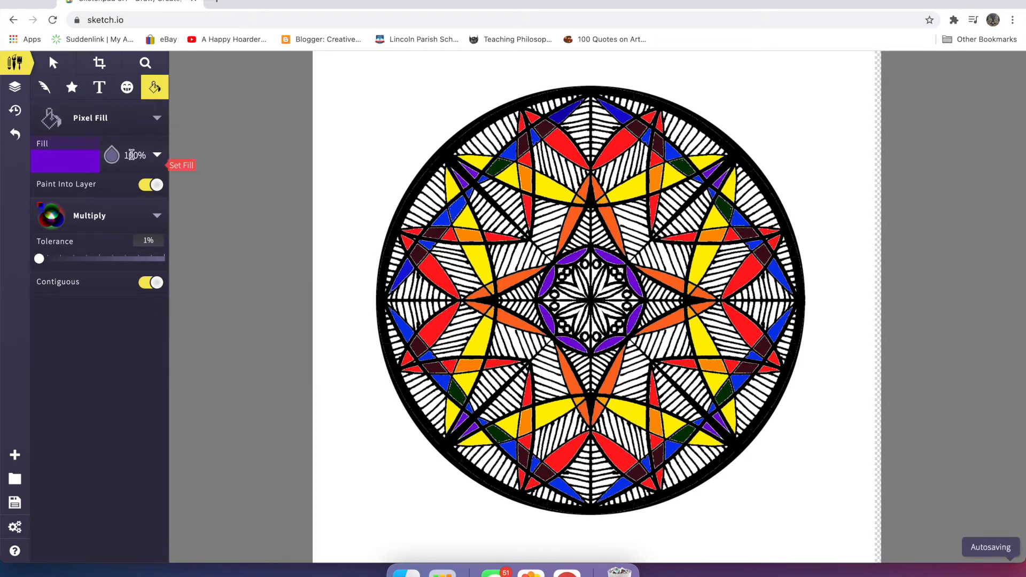
Step: Set the fill colour to green 4c7602 and fill the leaves on the left half of the central flower
left_click(72, 162)
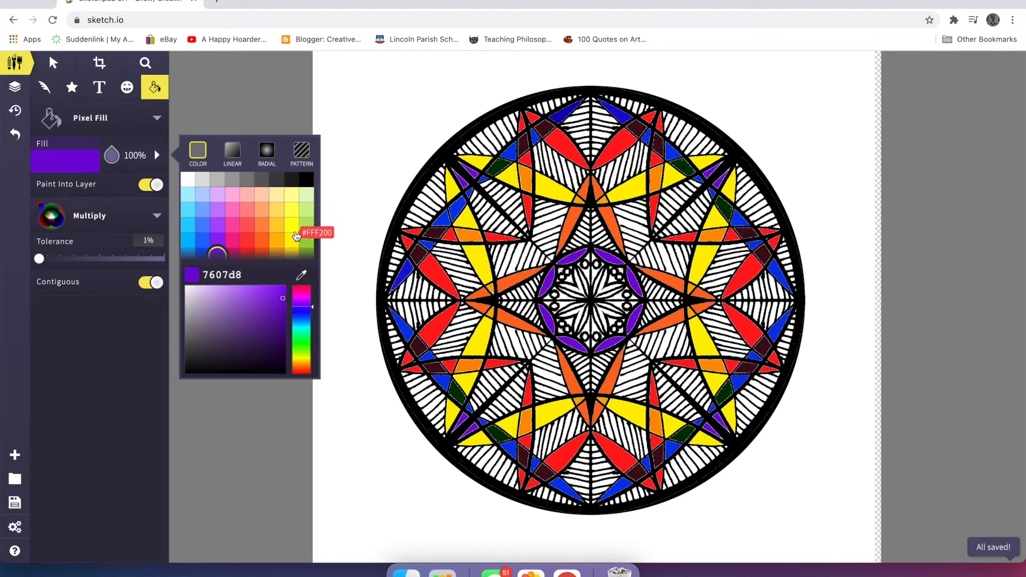
scroll(198, 230, "down", 2)
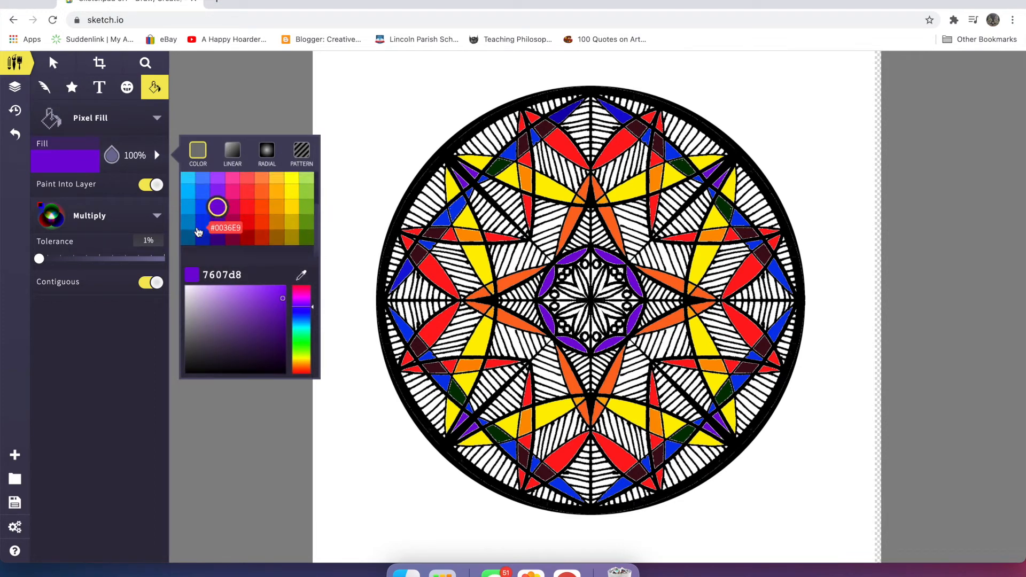
left_click(307, 239)
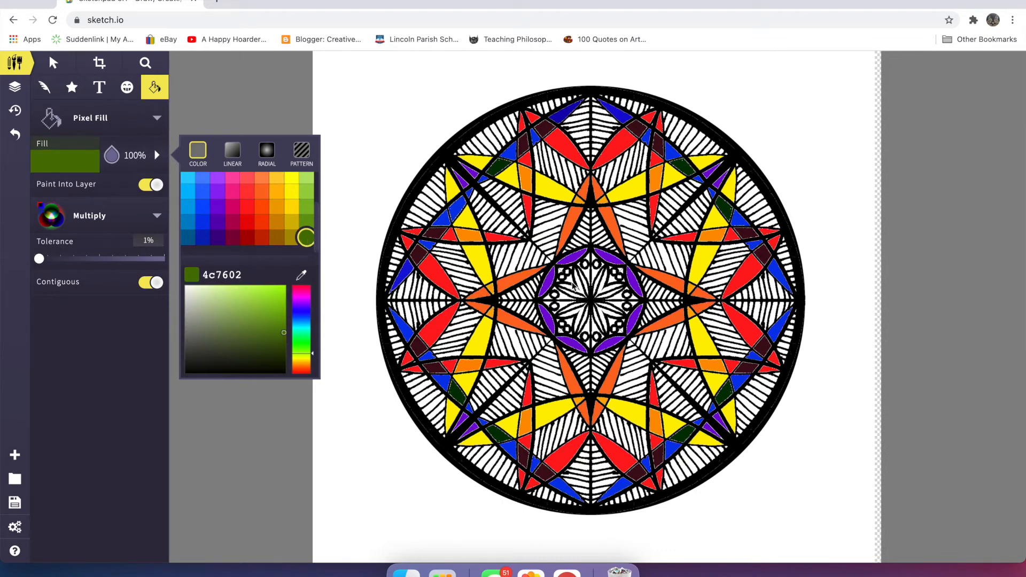
left_click(574, 315)
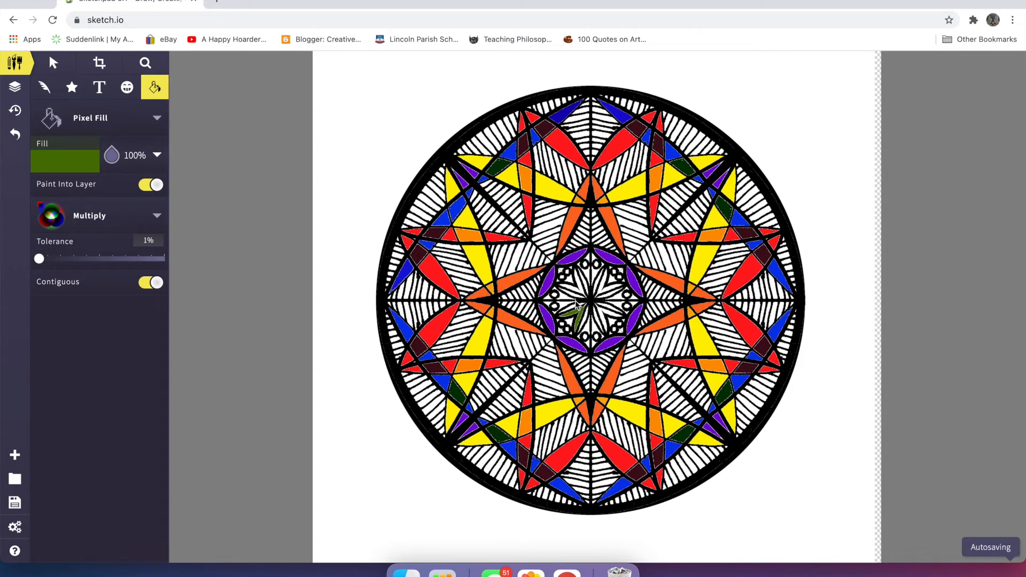
left_click(576, 309)
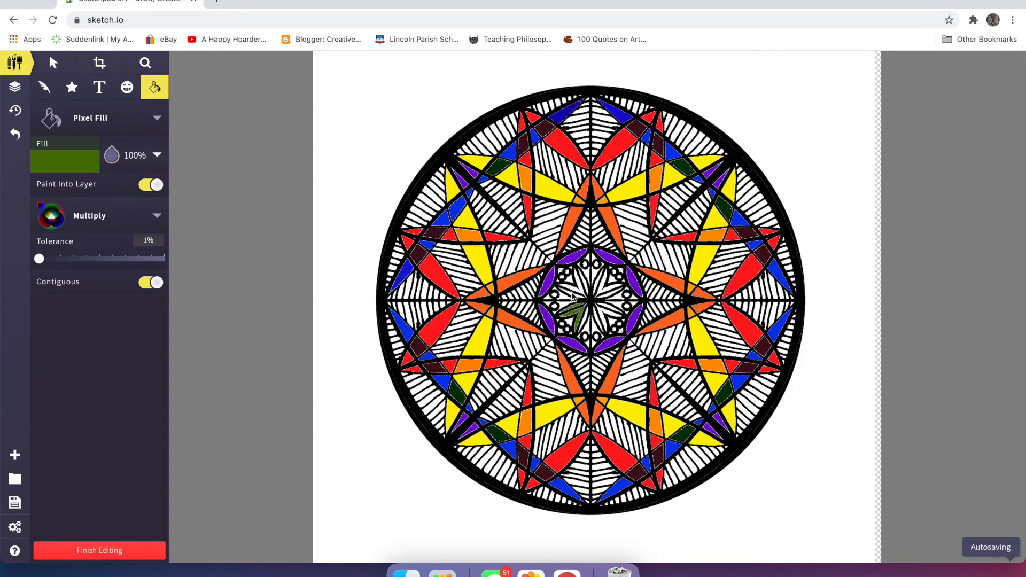
left_click(574, 289)
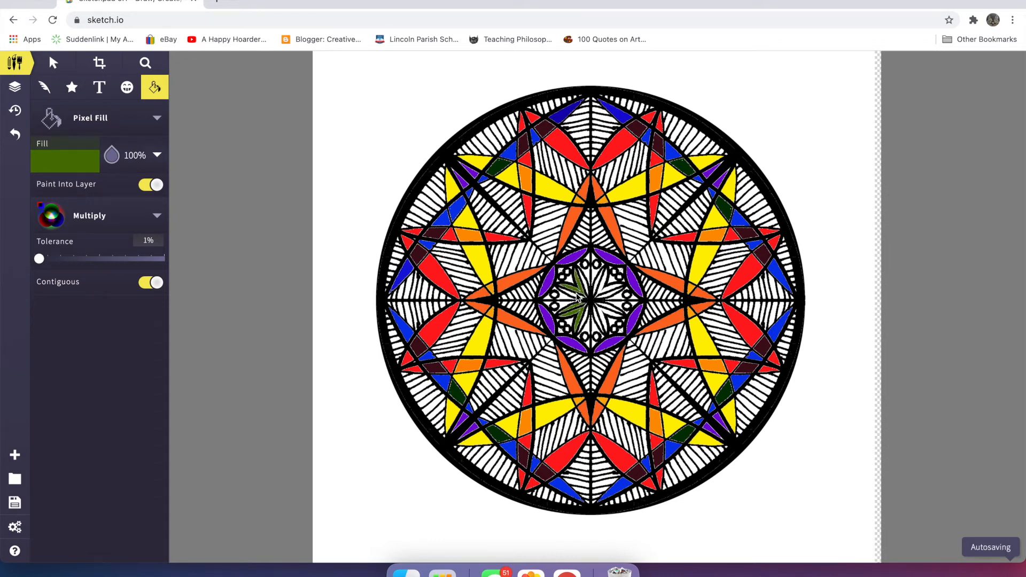
Step: Fill the remaining white leaves of the central flower with the same green
left_click(146, 63)
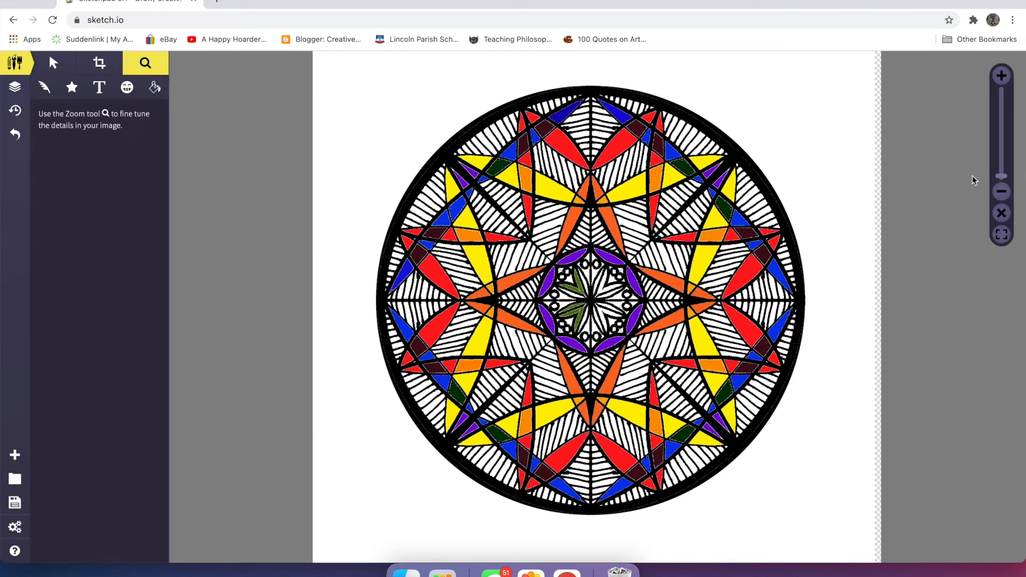
left_click_drag(1001, 177, 1001, 165)
left_click(154, 87)
left_click(683, 407)
left_click(663, 426)
left_click(716, 473)
left_click(719, 404)
Step: Set the fill colour to orange ff5103 and fill the small circles around the central flower
left_click(65, 160)
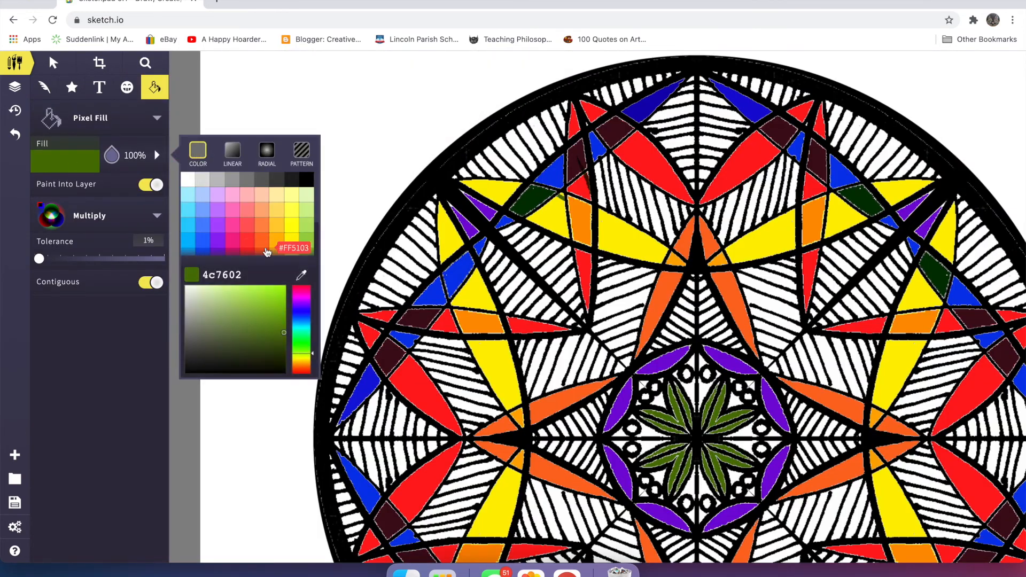
left_click(268, 251)
left_click(633, 429)
left_click(763, 430)
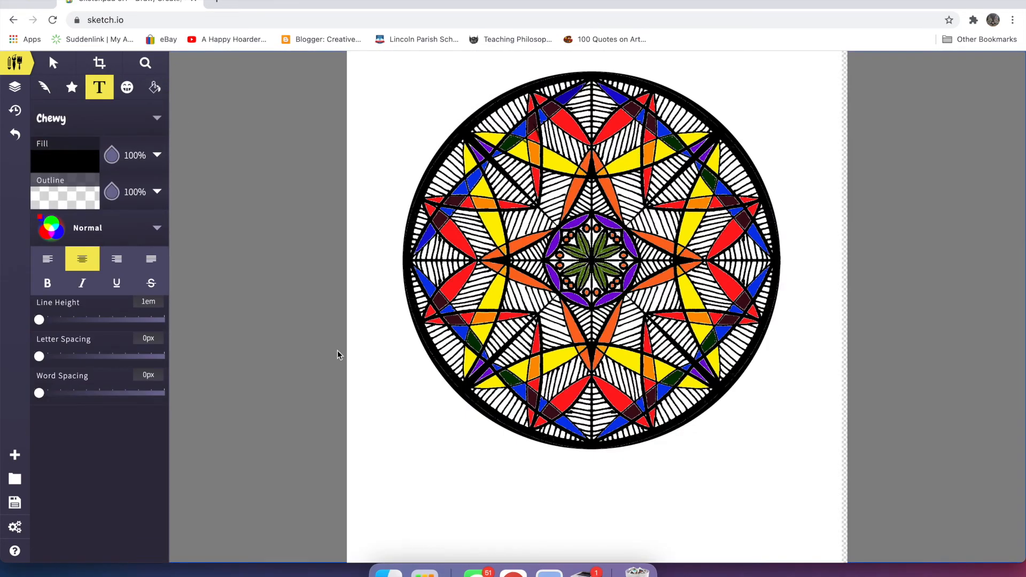
Step: Add the title text "COLOR WHEEL" in black Chewy lettering below the mandala
left_click(477, 493)
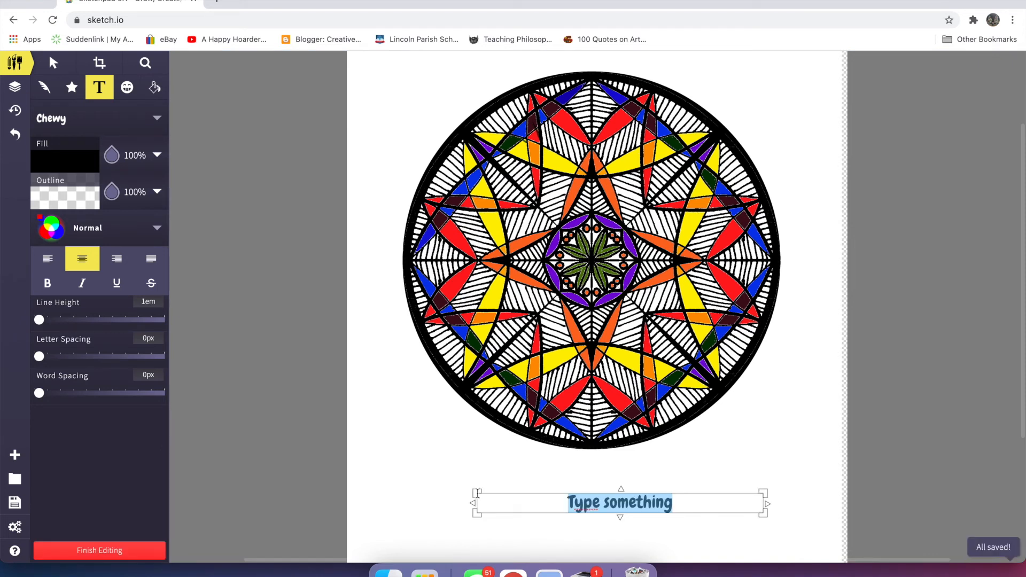
type("CO")
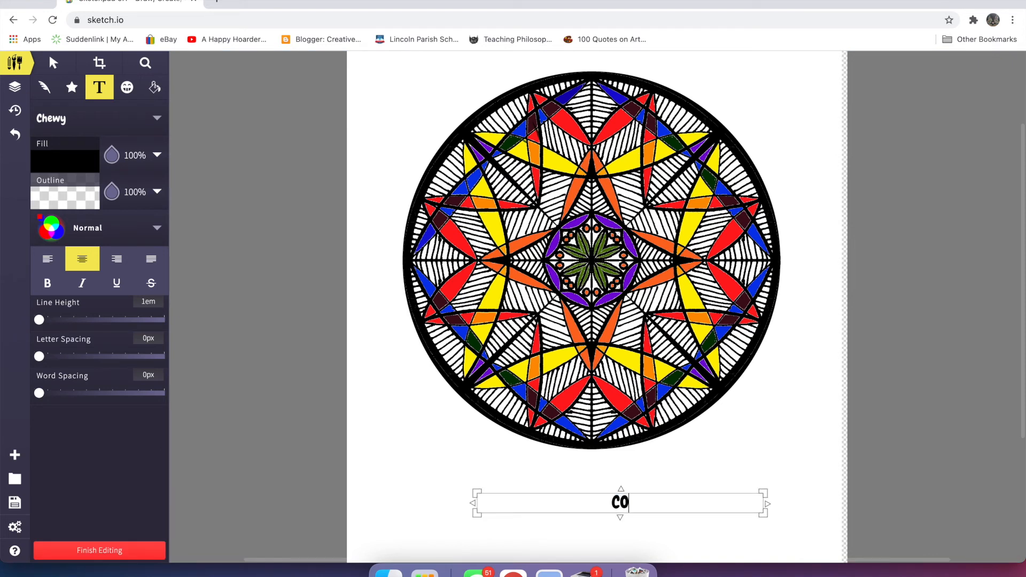
type("LOR WHEEL")
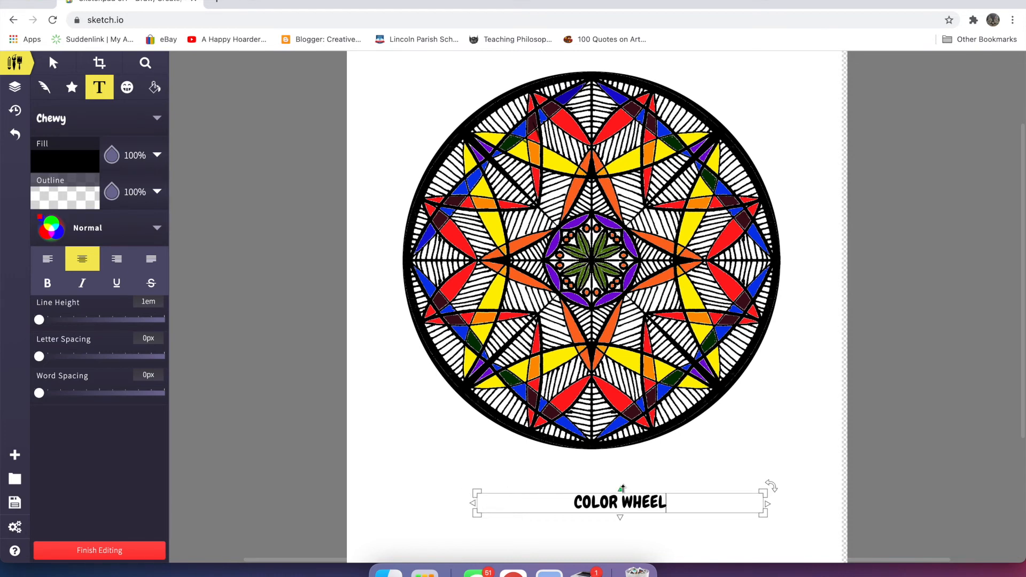
Step: Enlarge the COLOR WHEEL title and centre it beneath the mandala
left_click_drag(621, 488, 622, 476)
left_click_drag(623, 466, 623, 474)
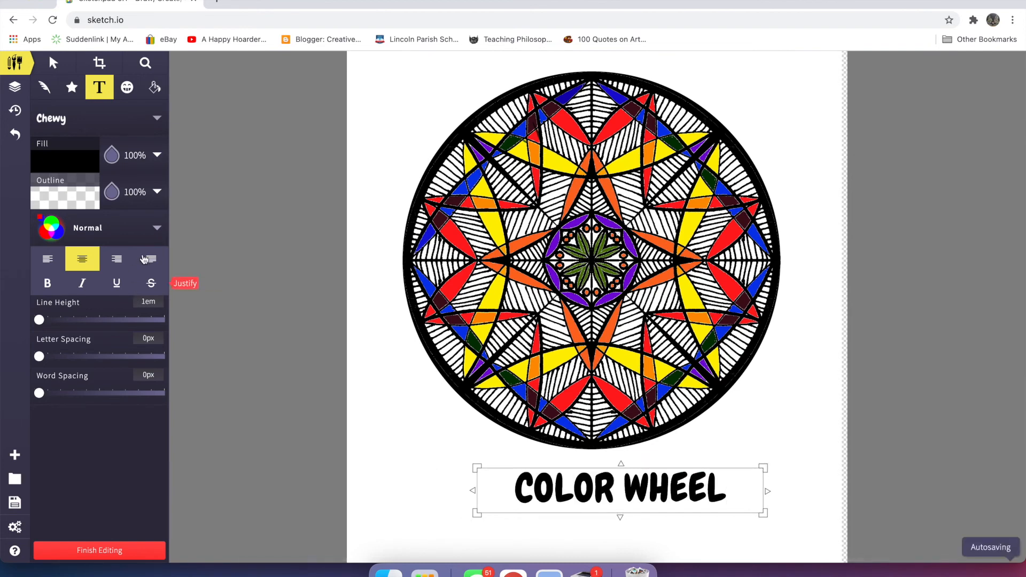
left_click(15, 87)
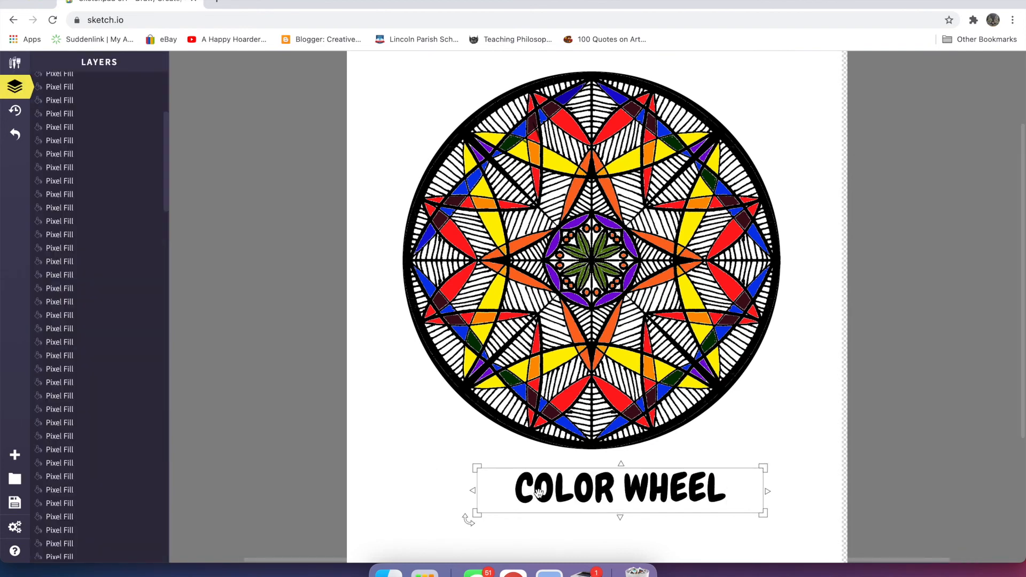
left_click_drag(538, 492, 516, 490)
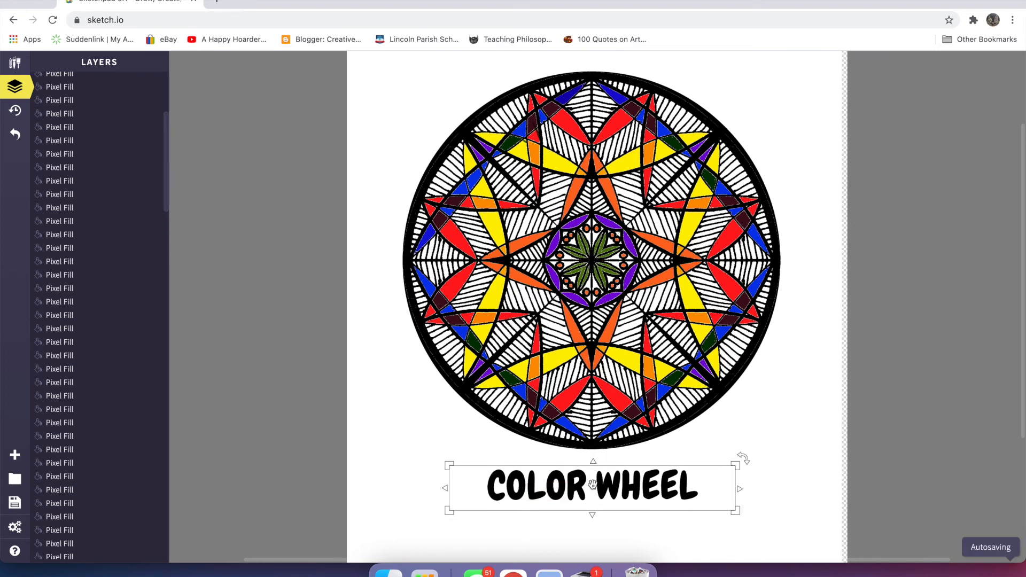
left_click(250, 237)
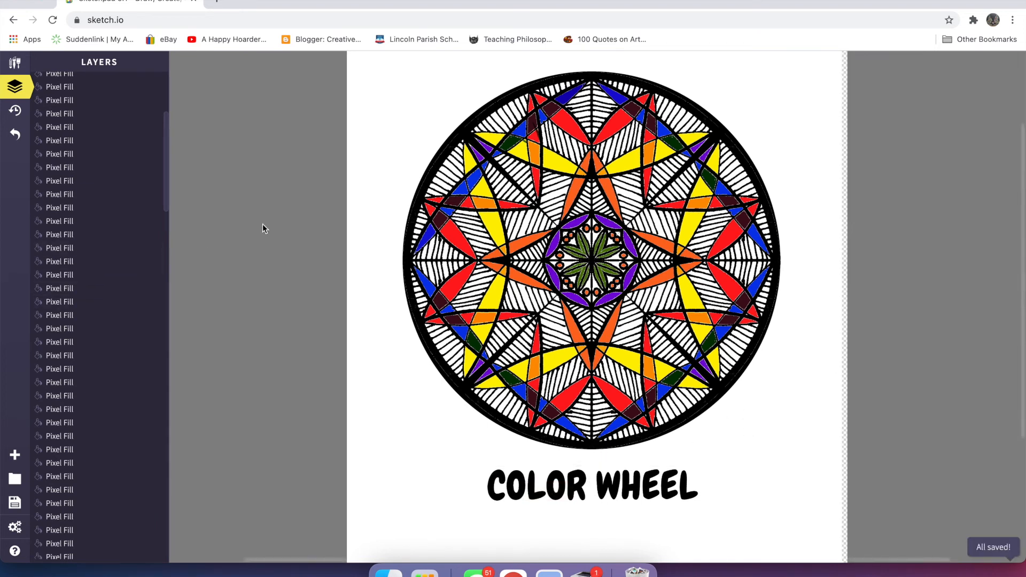
Step: Save the artwork as a JPEG and, in Finder's Downloads folder, rename the file to the author's name followed by "Color Wheel"
left_click(15, 504)
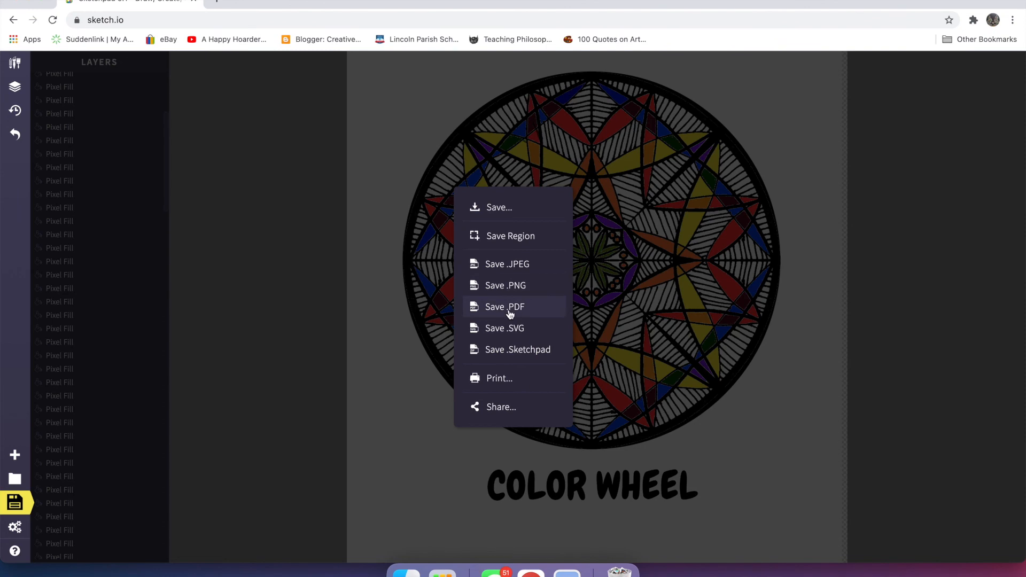
left_click(515, 265)
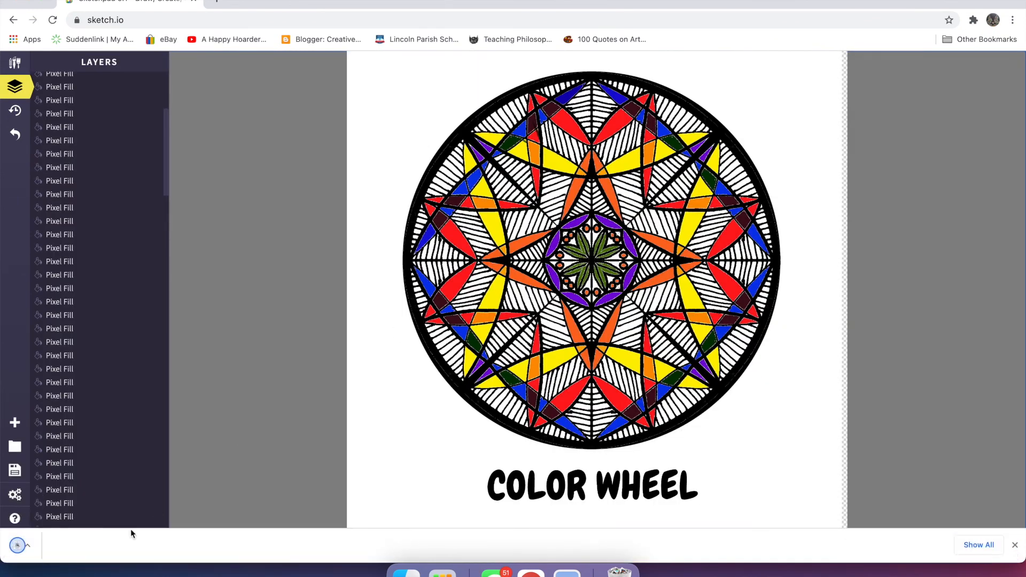
left_click(406, 573)
left_click(497, 55)
left_click(497, 72)
left_click_drag(527, 90, 457, 72)
type("Ms. Geri Color Wheel")
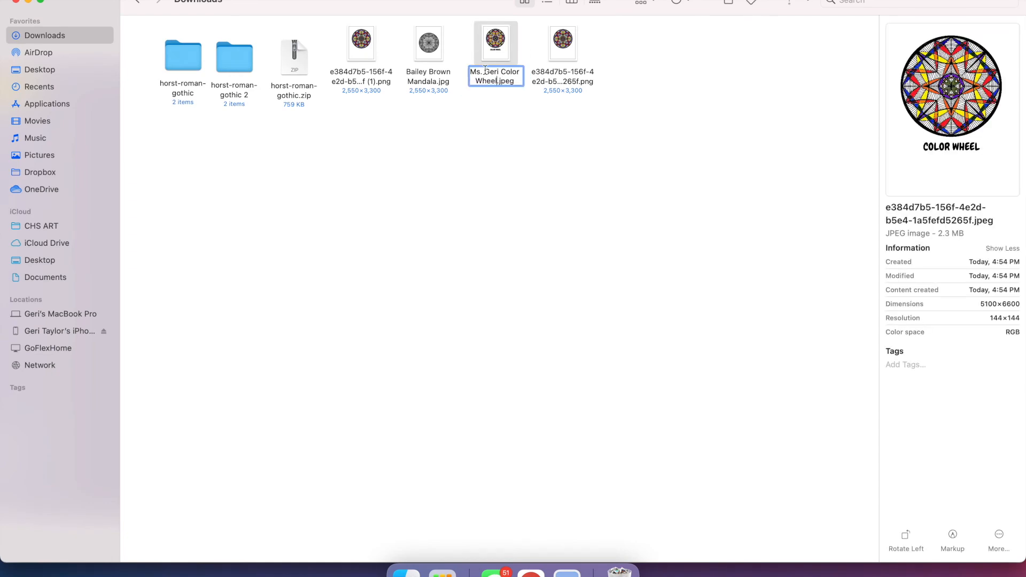
key("Return")
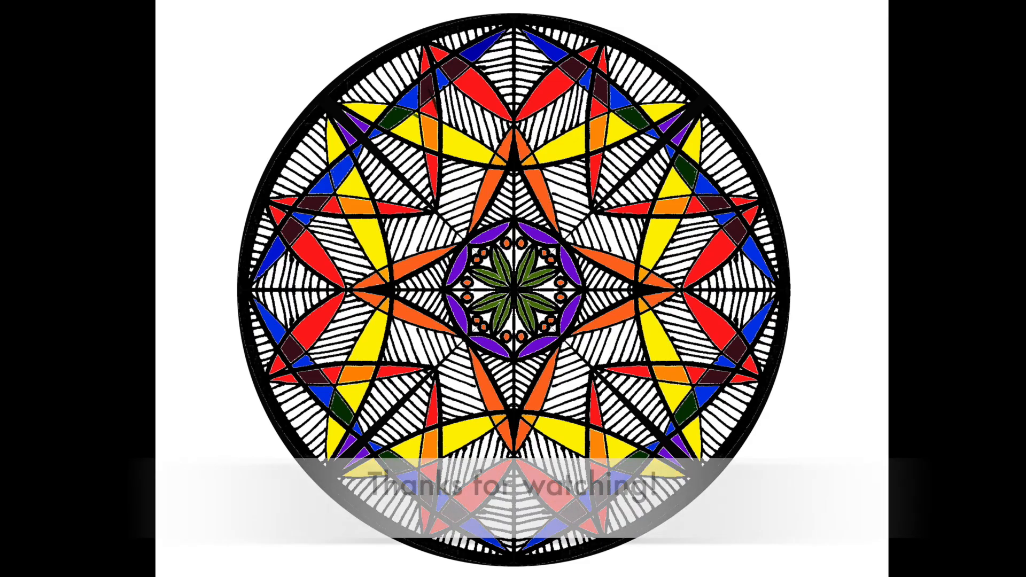